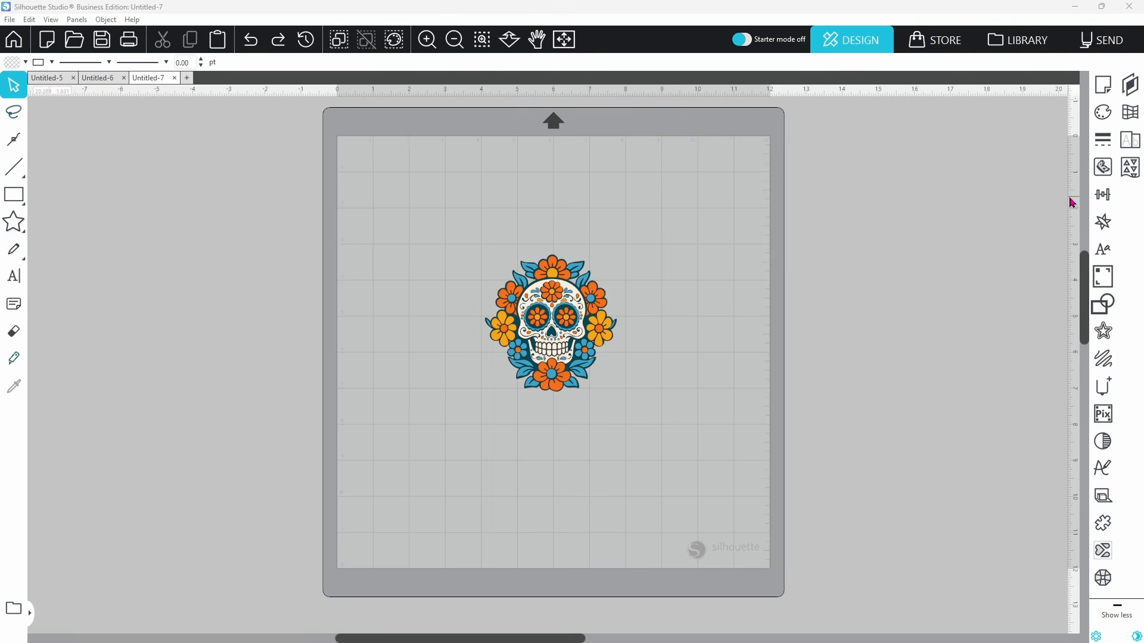
pyautogui.click(1103, 167)
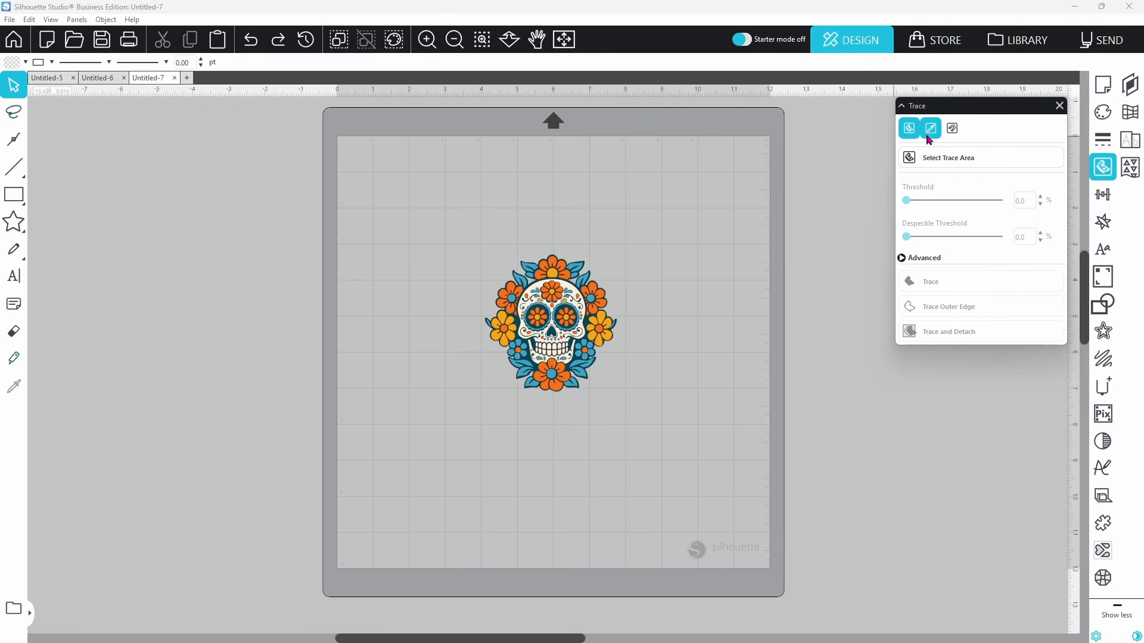
pyautogui.click(1059, 106)
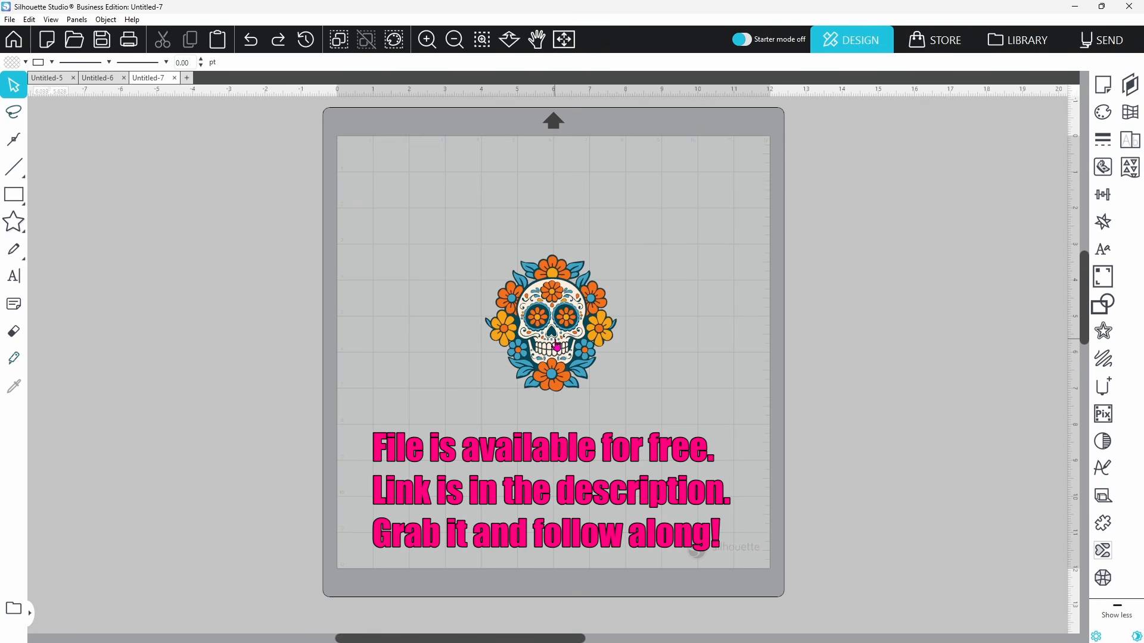
# Move the cream skull layer to the mat's upper-left corner and the orange layer to its lower-right corner.
pyautogui.click(565, 295)
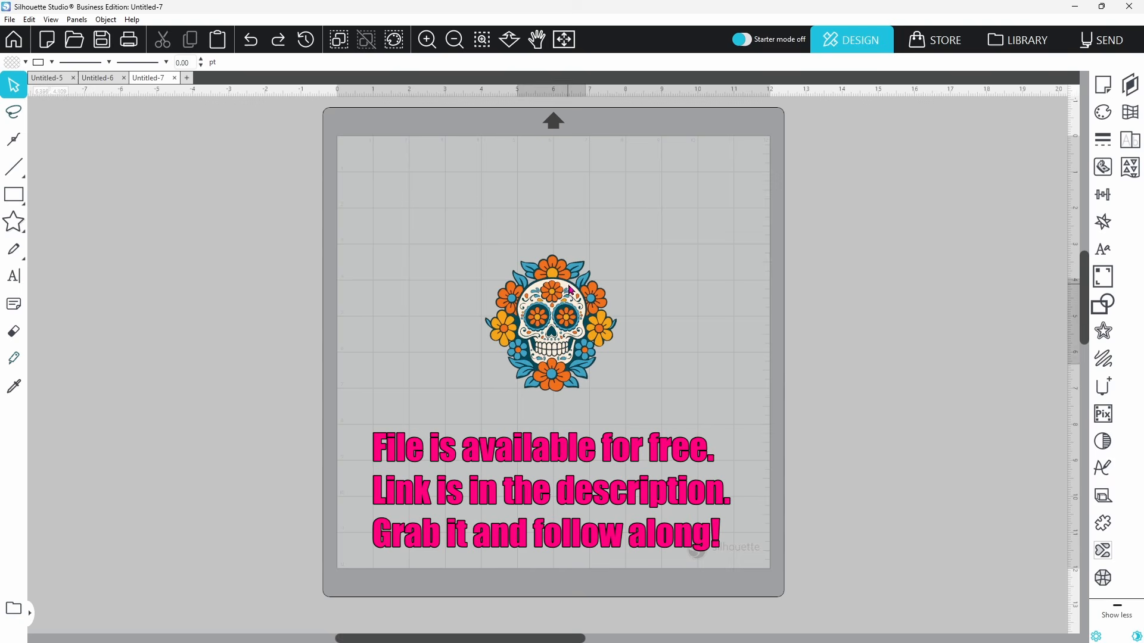
pyautogui.hotkey('ctrl', 'x')
pyautogui.hotkey('ctrl', 'v')
pyautogui.moveTo(549, 302); pyautogui.dragTo(707, 460)
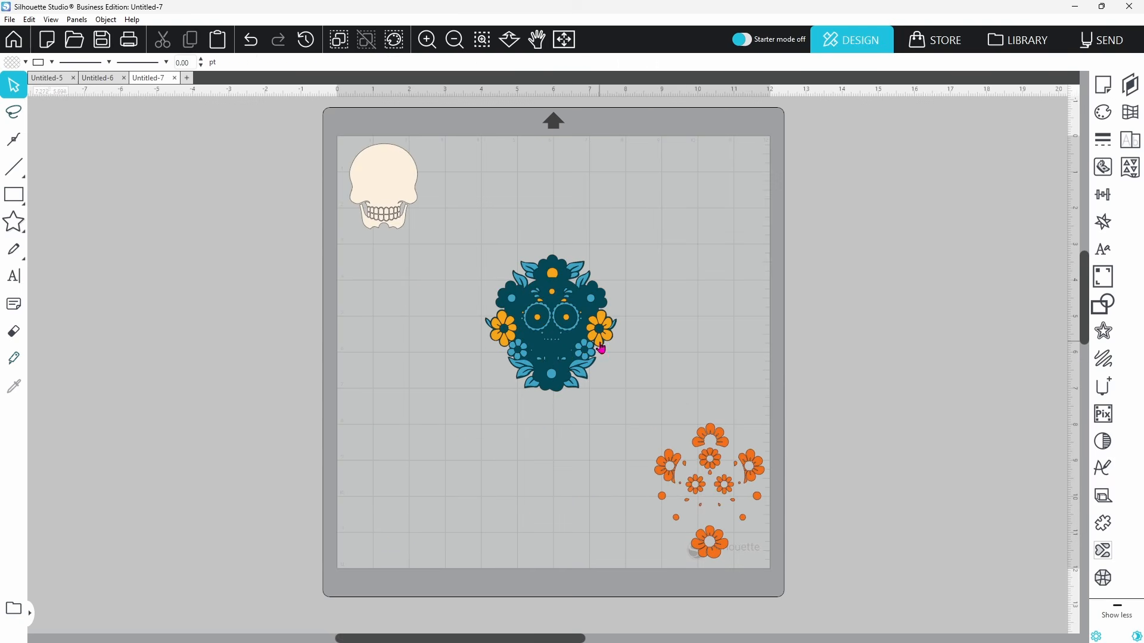
# Spread the remaining colour layers over the mat: yellow at mid-left, both dark teal pieces at lower-left, light blue at upper-right.
pyautogui.moveTo(601, 348); pyautogui.dragTo(473, 366)
pyautogui.moveTo(544, 365); pyautogui.dragTo(399, 538)
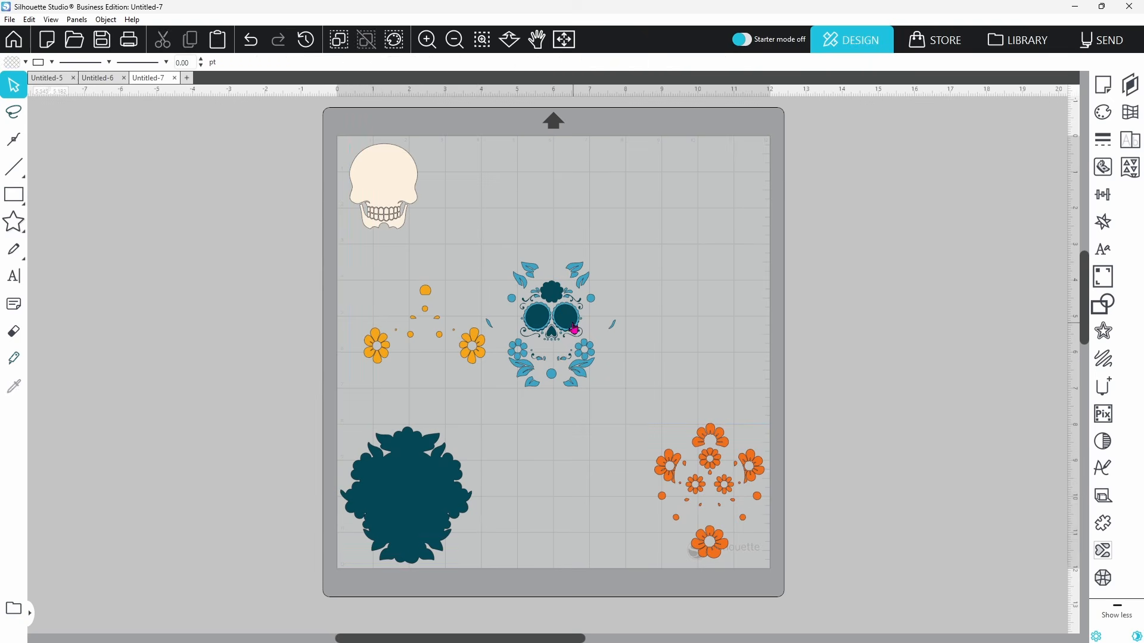
pyautogui.moveTo(573, 328); pyautogui.dragTo(532, 540)
pyautogui.moveTo(574, 383); pyautogui.dragTo(722, 251)
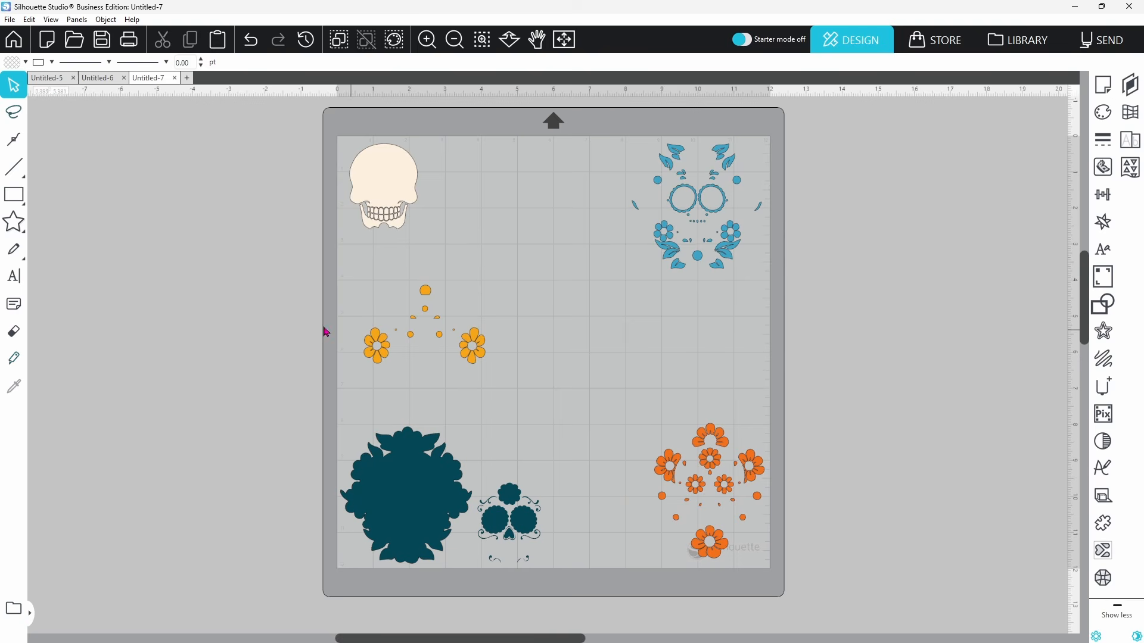
# Draw a rectangle about 3.12 by 3.11 in over the cream skull and send it to the back.
pyautogui.click(17, 195)
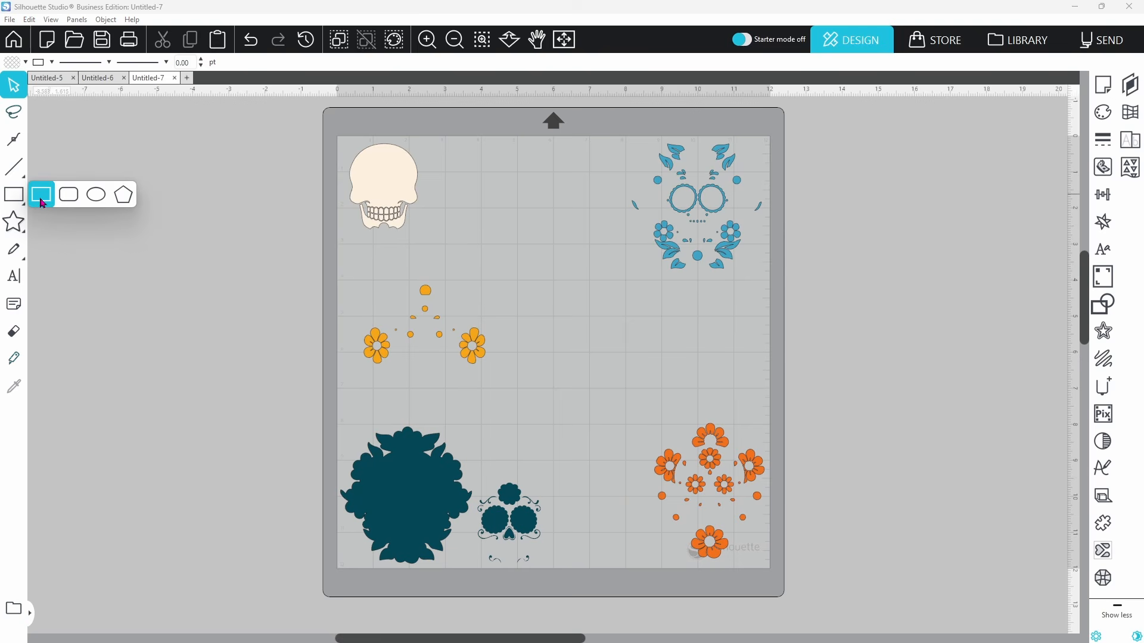
pyautogui.click(41, 198)
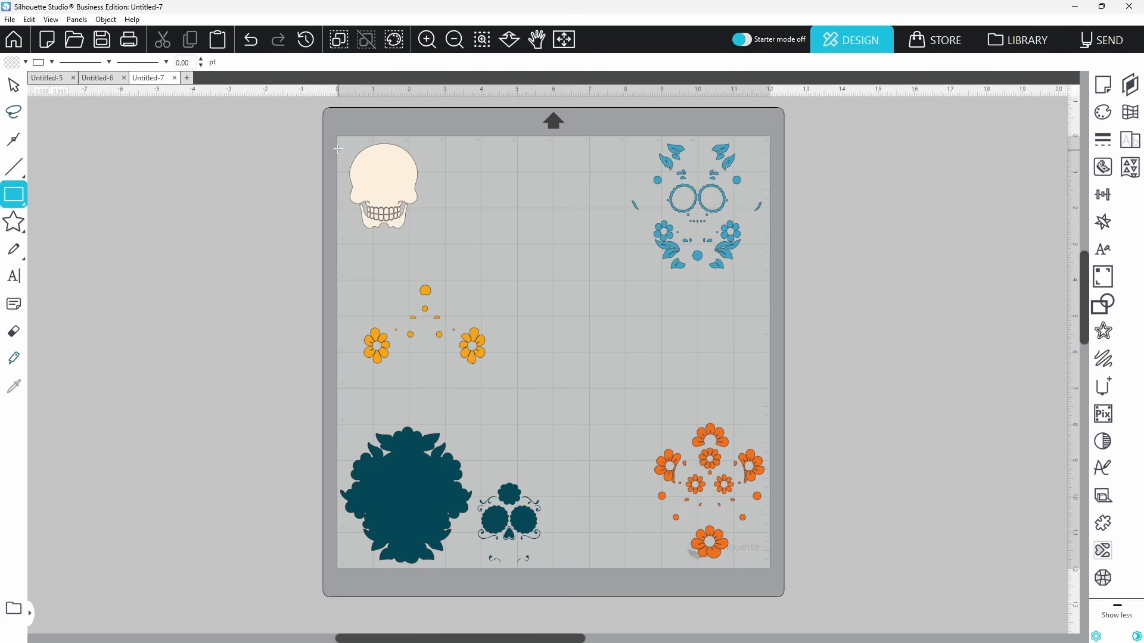
pyautogui.moveTo(339, 139); pyautogui.dragTo(453, 255)
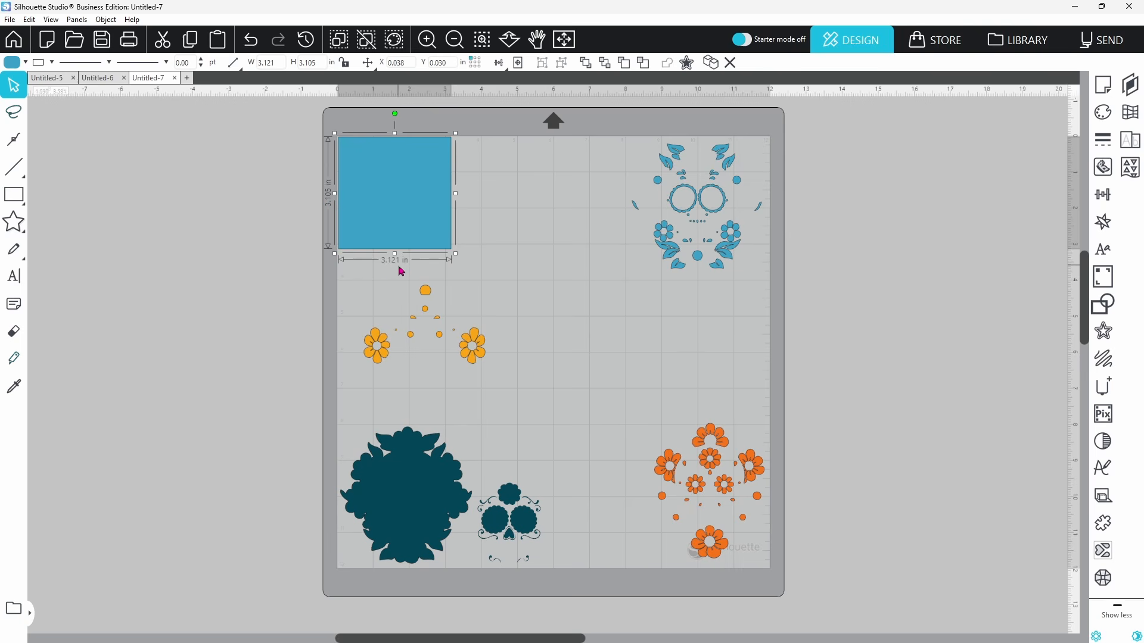
pyautogui.rightClick(397, 236)
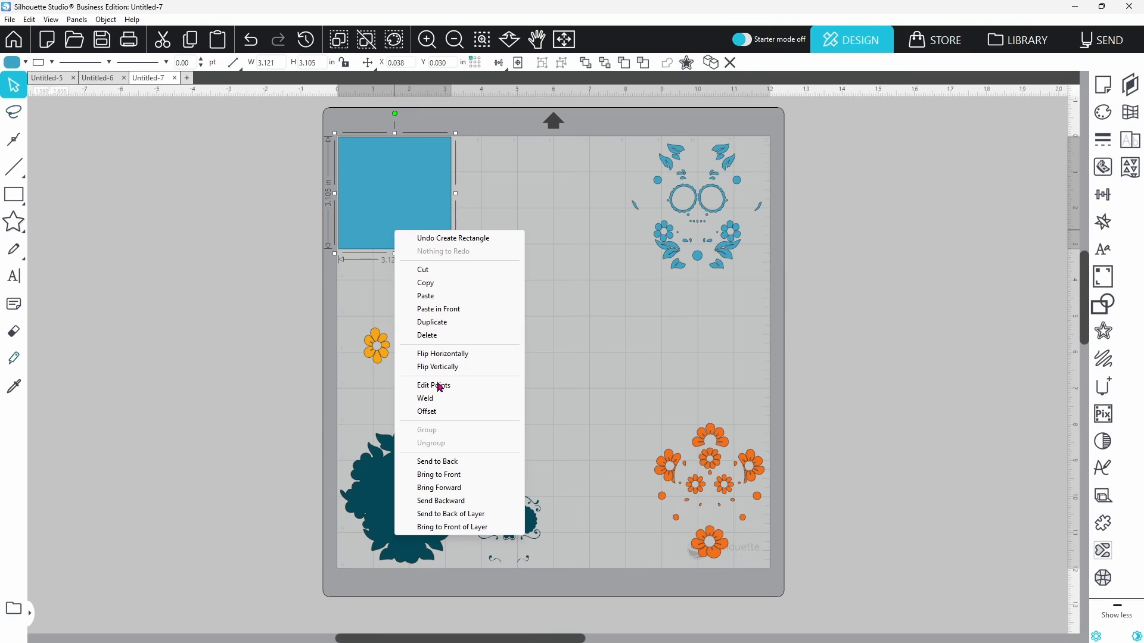
pyautogui.click(438, 462)
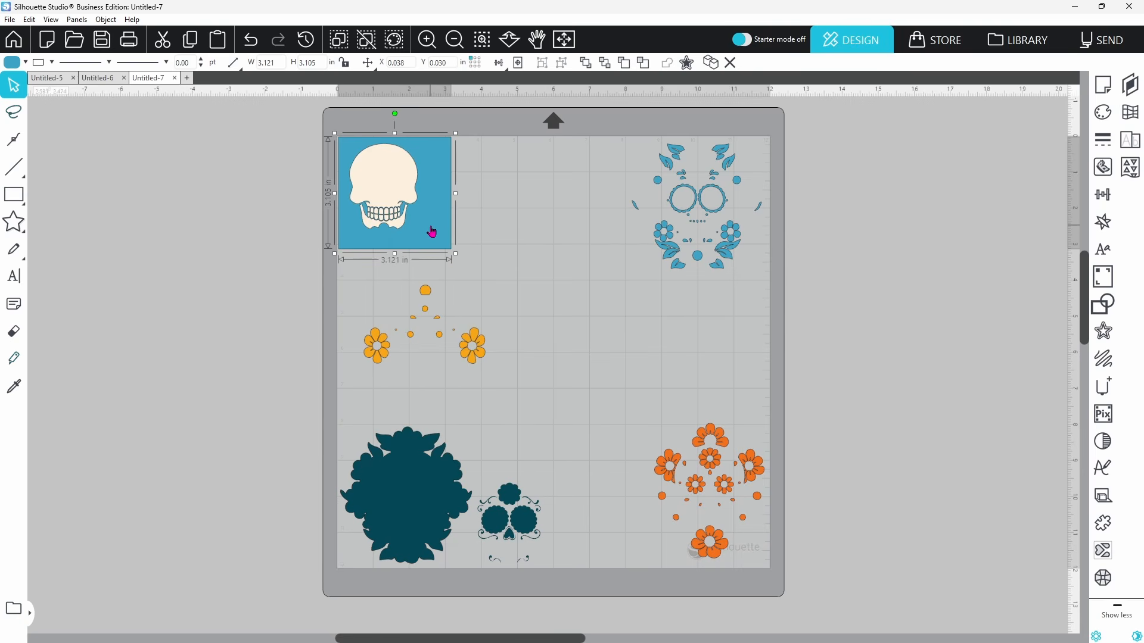
# Set both the width and the height of the rectangle behind the skull to 3 in.
pyautogui.doubleClick(281, 62)
pyautogui.write('3')
pyautogui.press('Return')
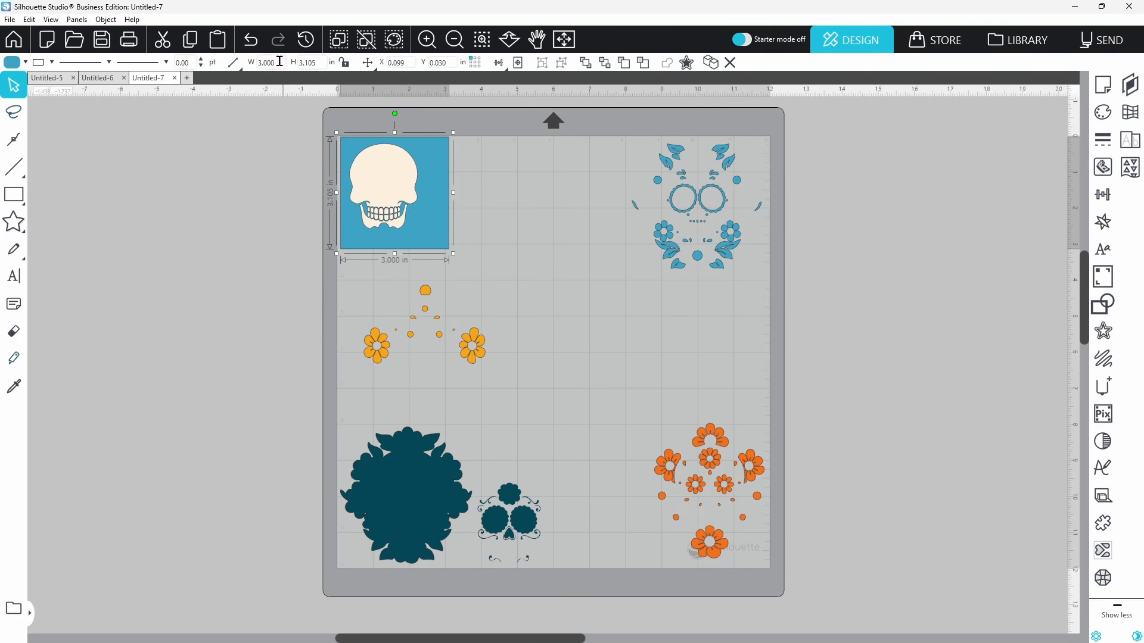
pyautogui.doubleClick(305, 62)
pyautogui.write('3')
pyautogui.press('Return')
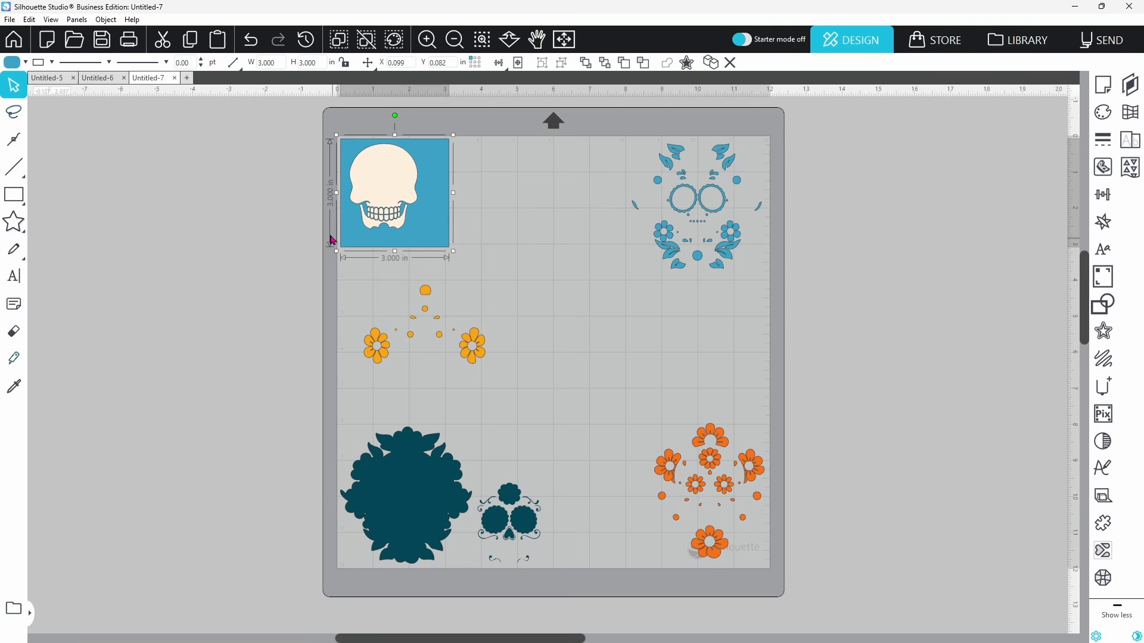
# Center the cream skull on its square and move both together into the mat grid's upper-left corner.
pyautogui.moveTo(270, 170); pyautogui.dragTo(463, 216)
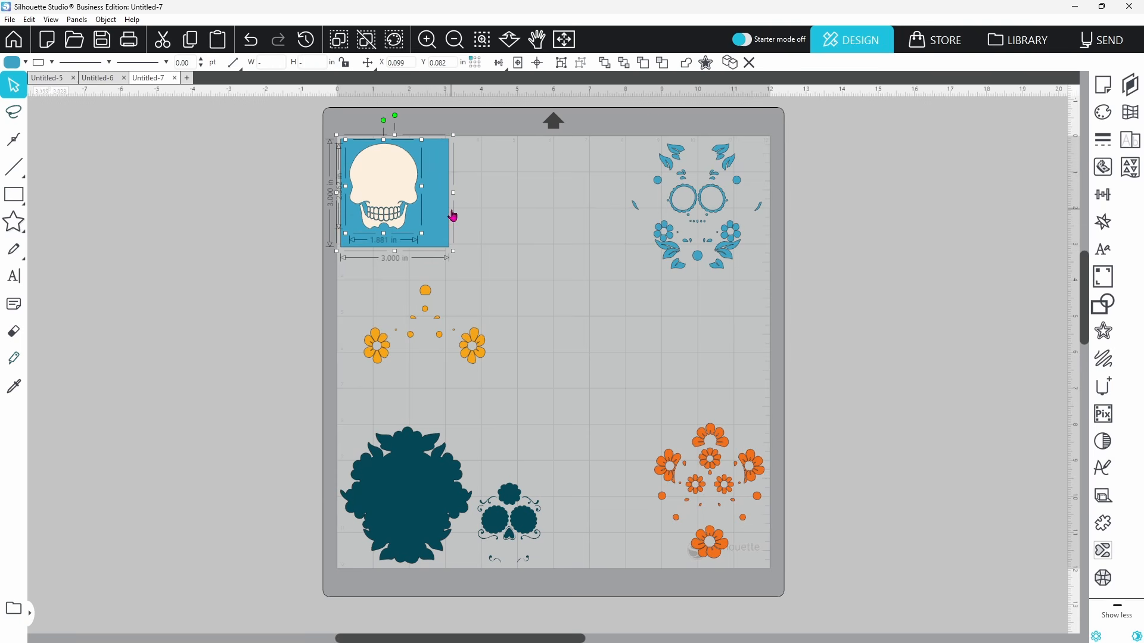
pyautogui.click(541, 65)
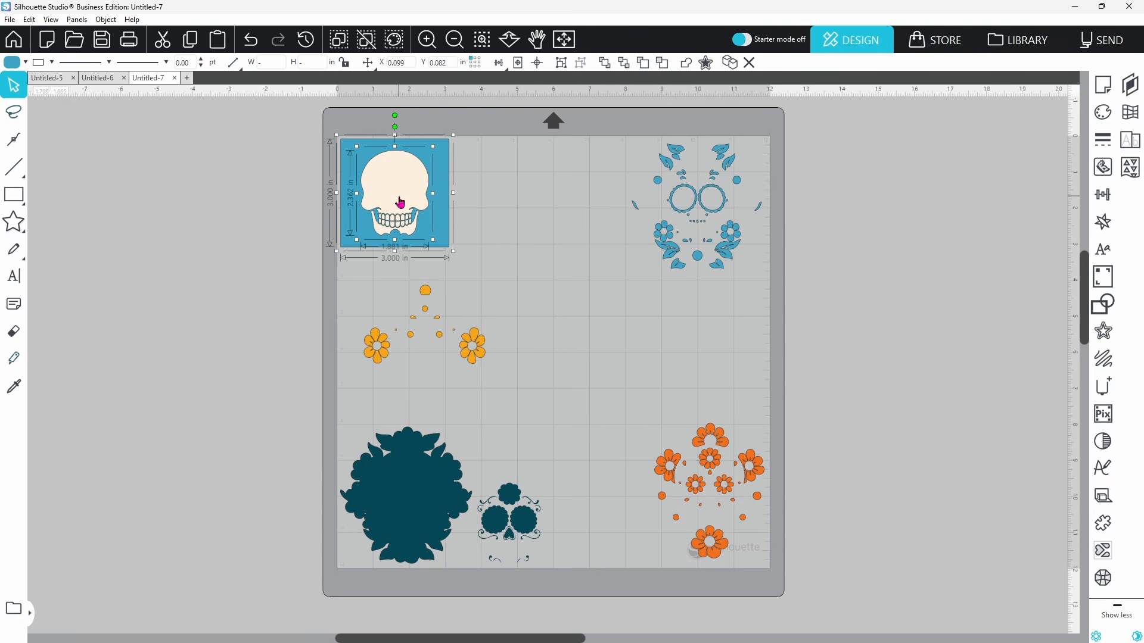
pyautogui.moveTo(402, 203); pyautogui.dragTo(400, 200)
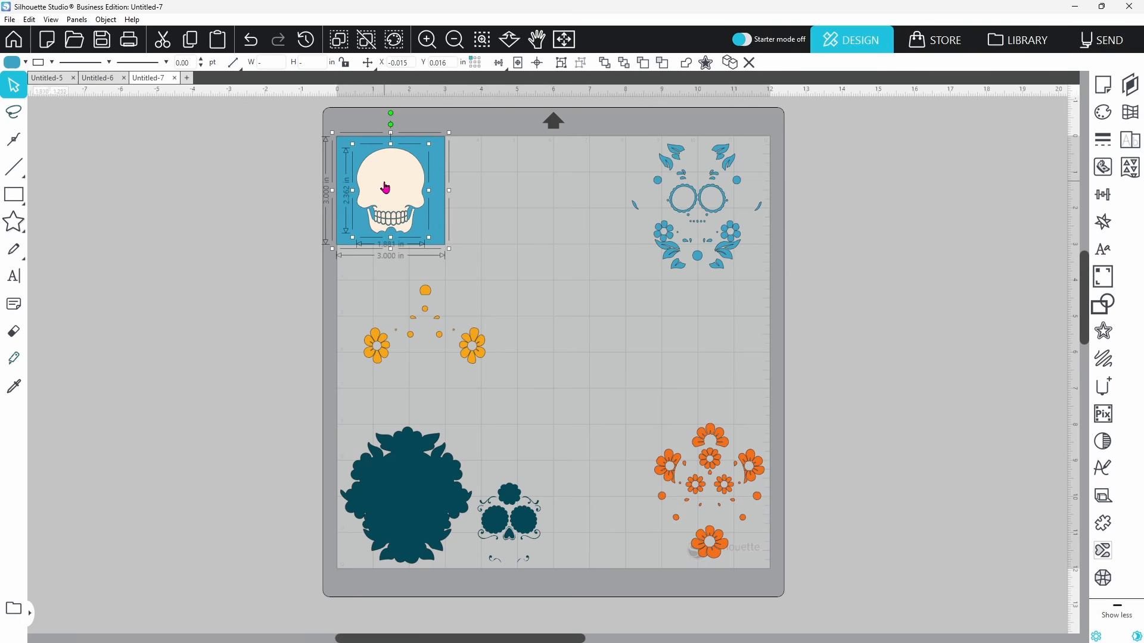
pyautogui.click(511, 235)
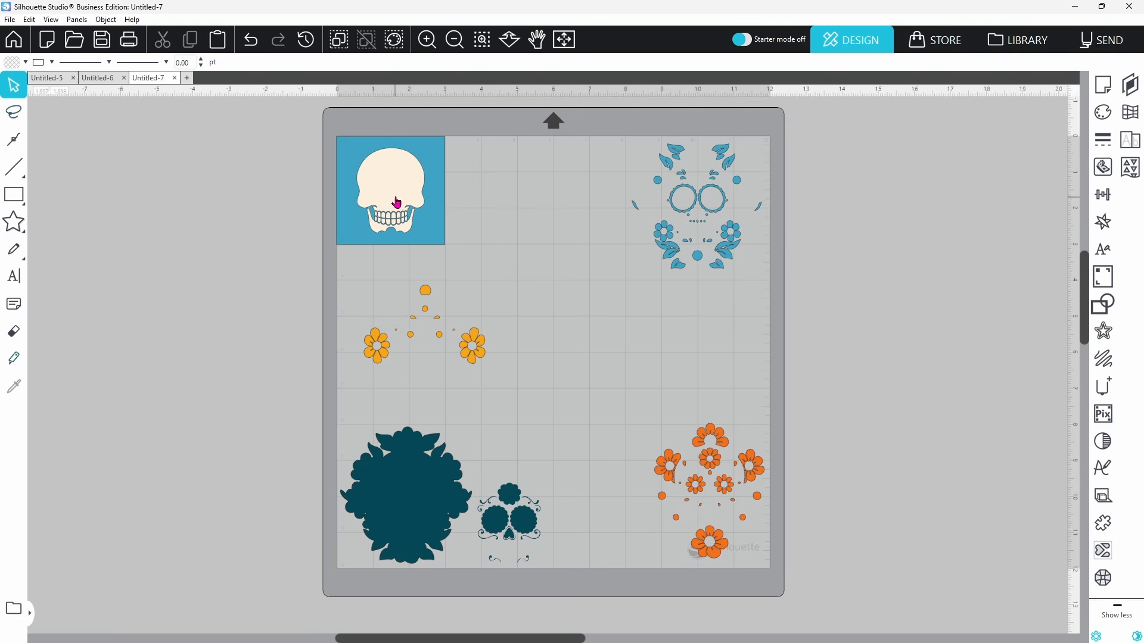
# Draw a rectangle about 4.31 by 4.79 in over the light blue layer, send it to the back and shift it toward the grid corner.
pyautogui.click(10, 206)
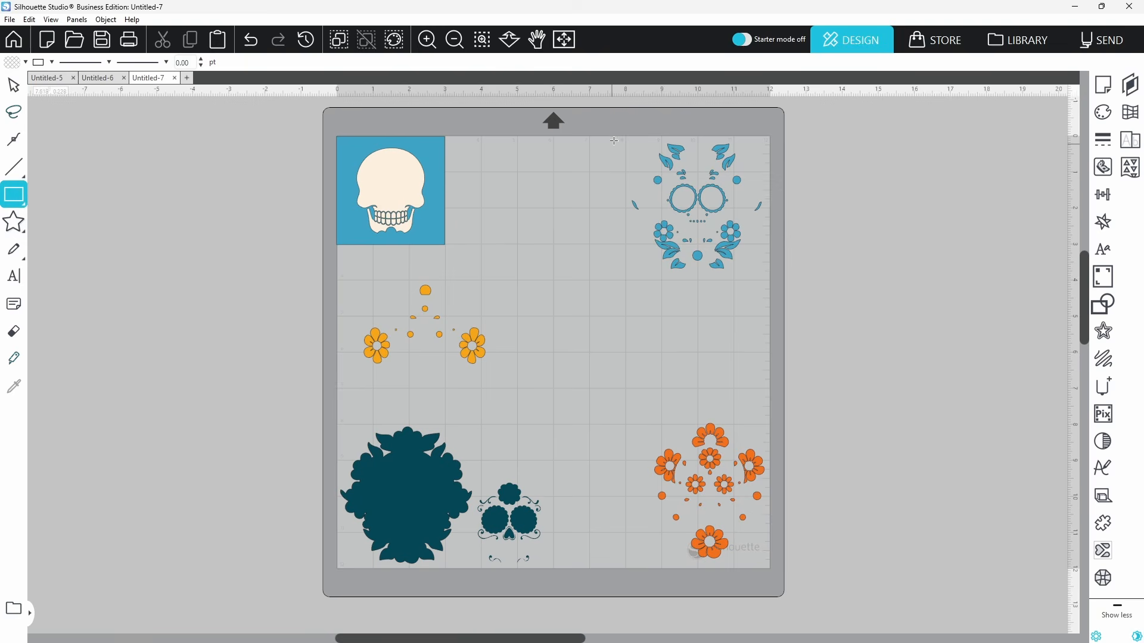
pyautogui.moveTo(611, 138); pyautogui.dragTo(768, 311)
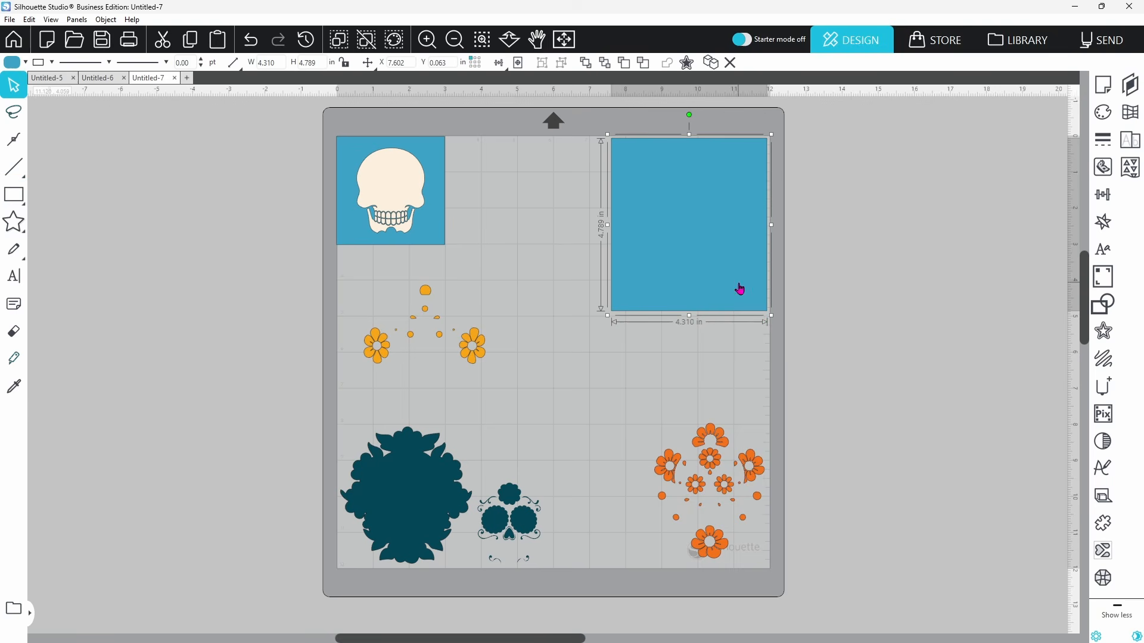
pyautogui.rightClick(739, 285)
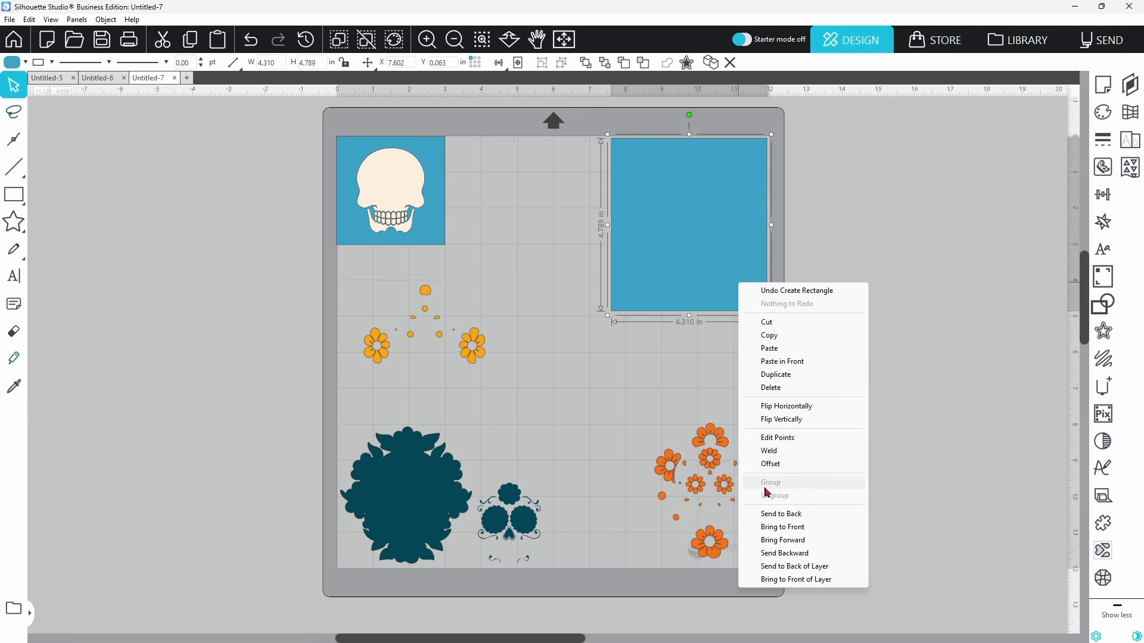
pyautogui.click(779, 516)
pyautogui.moveTo(743, 303); pyautogui.dragTo(745, 300)
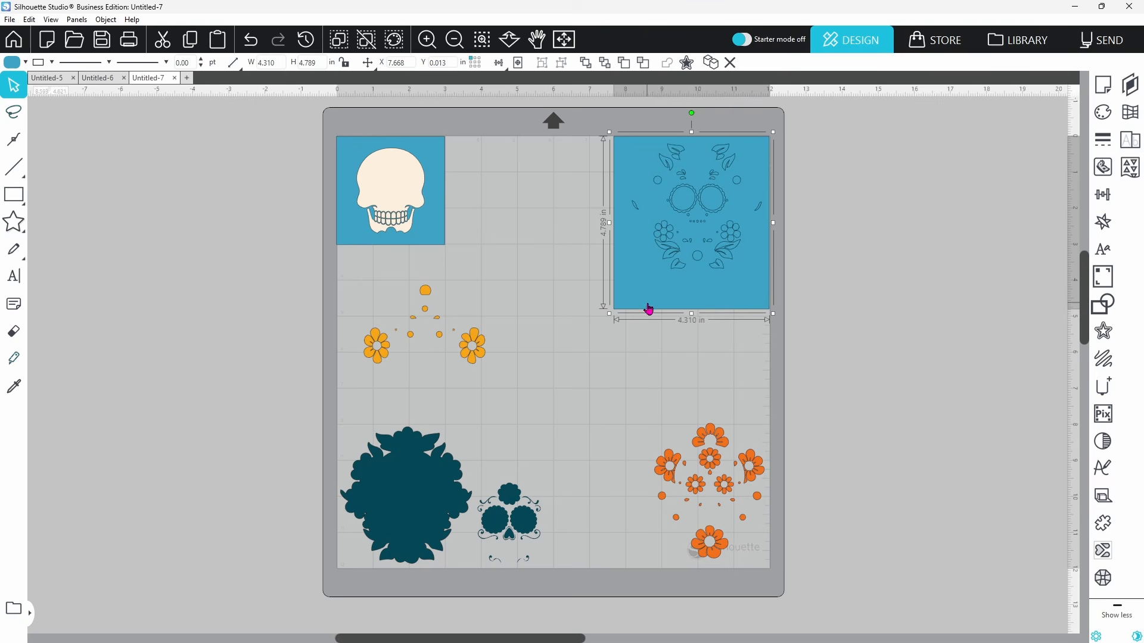
# Set the rectangle behind the light blue layer to 4 in wide and 4.5 in high.
pyautogui.click(278, 64)
pyautogui.write('4')
pyautogui.press('Return')
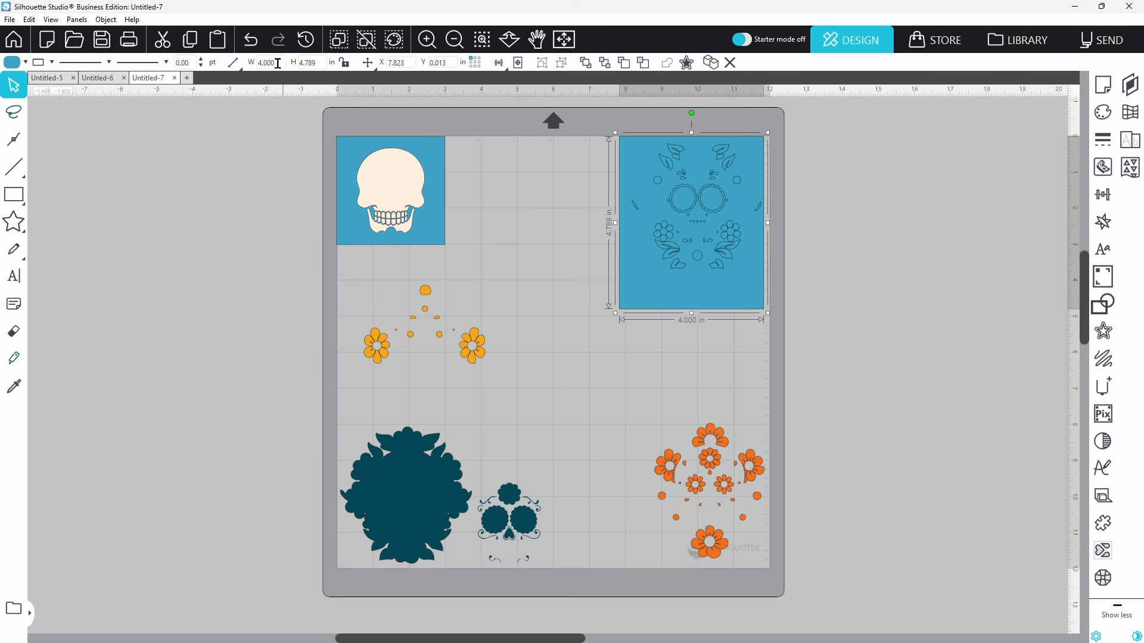
pyautogui.click(317, 62)
pyautogui.write('4.5')
pyautogui.press('Return')
# Center the light blue layer on its rectangle and move both together into the mat grid's upper-right corner.
pyautogui.moveTo(829, 171); pyautogui.dragTo(707, 220)
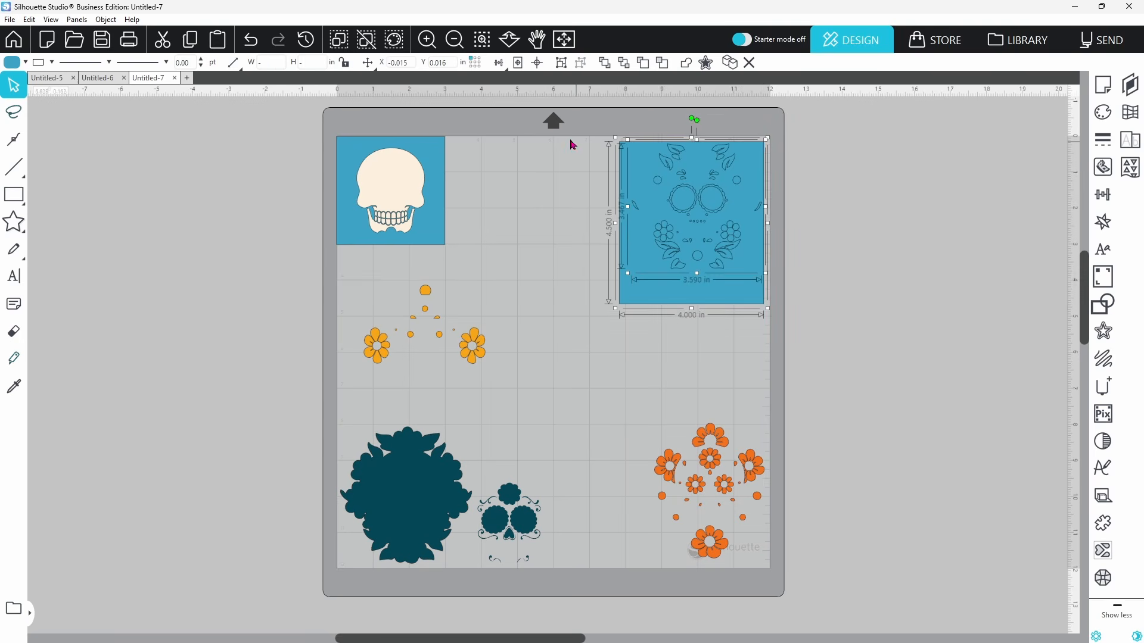
pyautogui.click(536, 67)
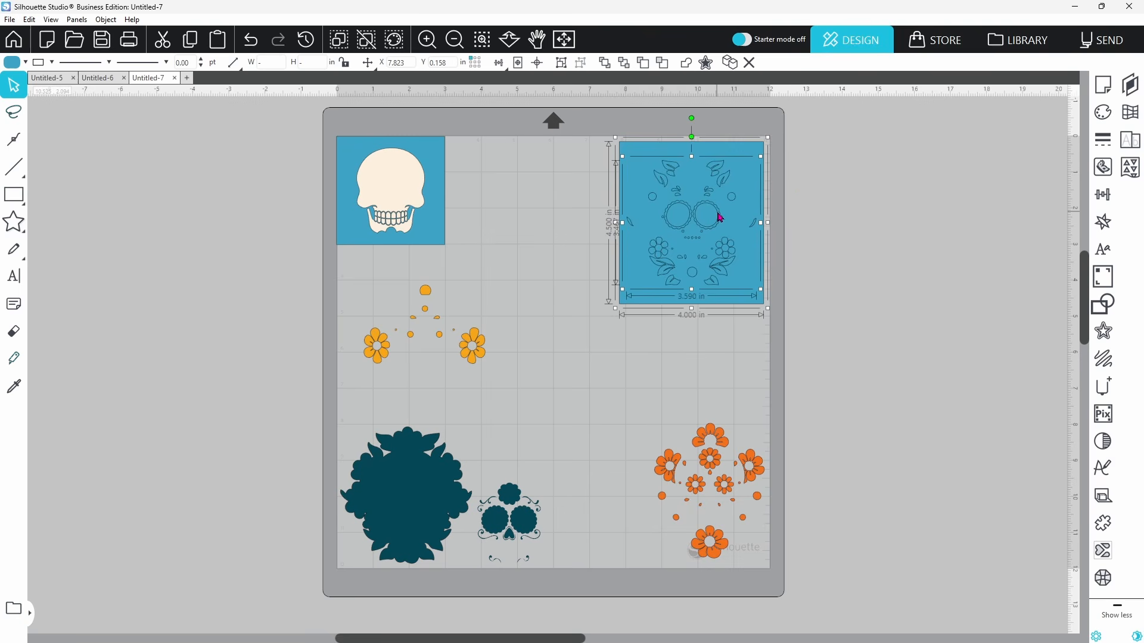
pyautogui.moveTo(719, 218); pyautogui.dragTo(725, 214)
pyautogui.click(820, 208)
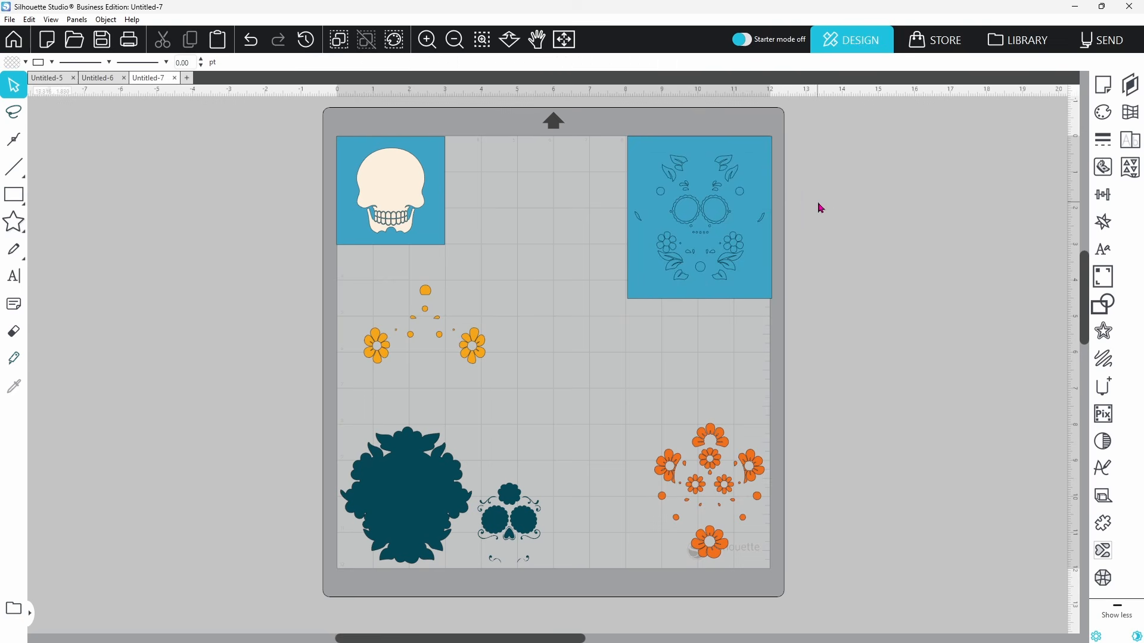
# Fill the square behind the cream skull with white.
pyautogui.click(420, 235)
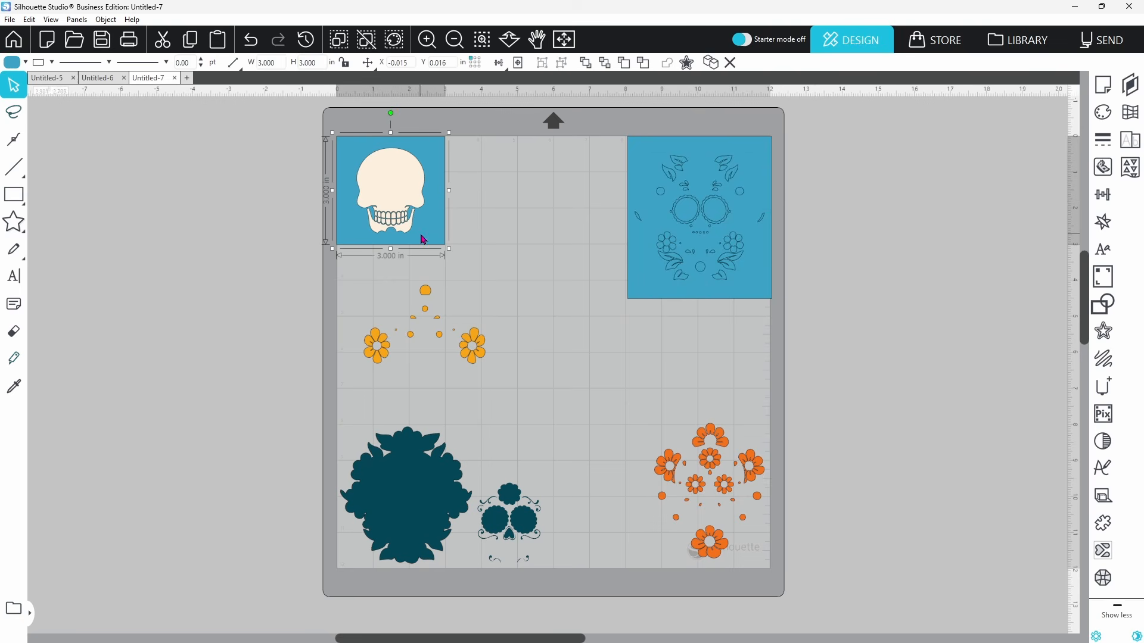
pyautogui.click(26, 62)
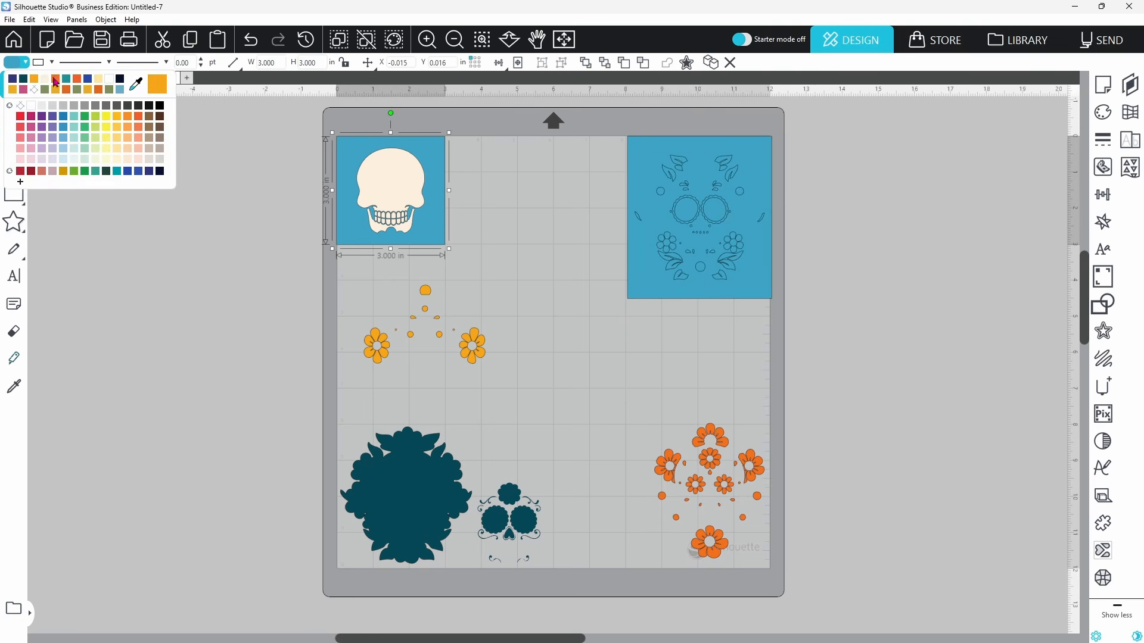
pyautogui.click(108, 80)
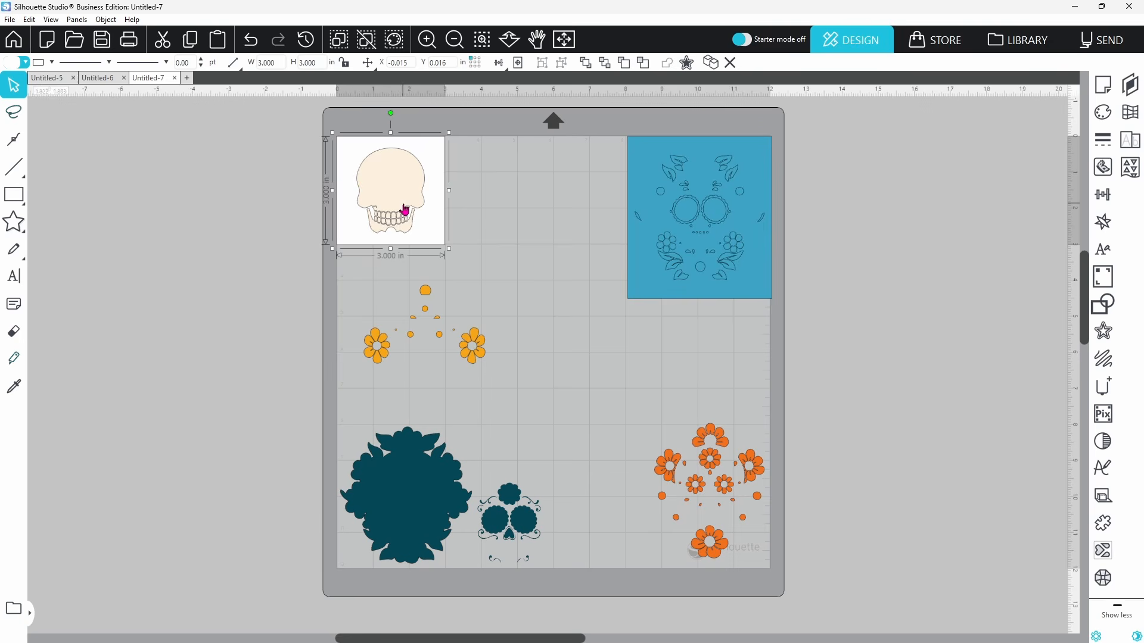
# Fill the rectangle behind the light blue layer with a paler blue so its pieces stand out.
pyautogui.click(637, 147)
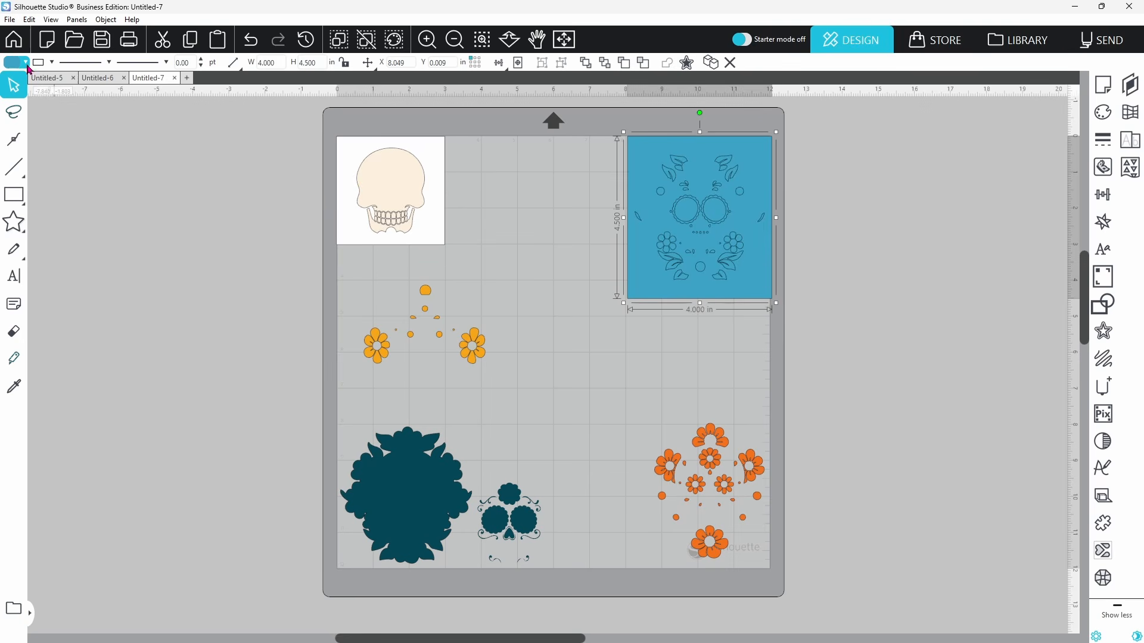
pyautogui.click(26, 62)
pyautogui.click(120, 89)
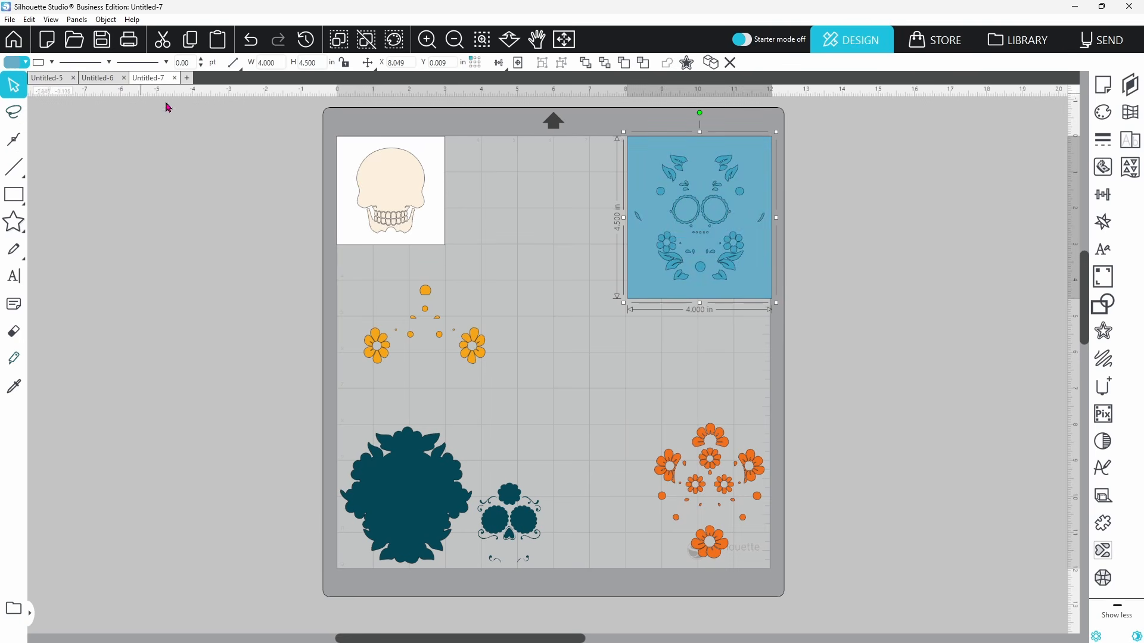
pyautogui.click(245, 138)
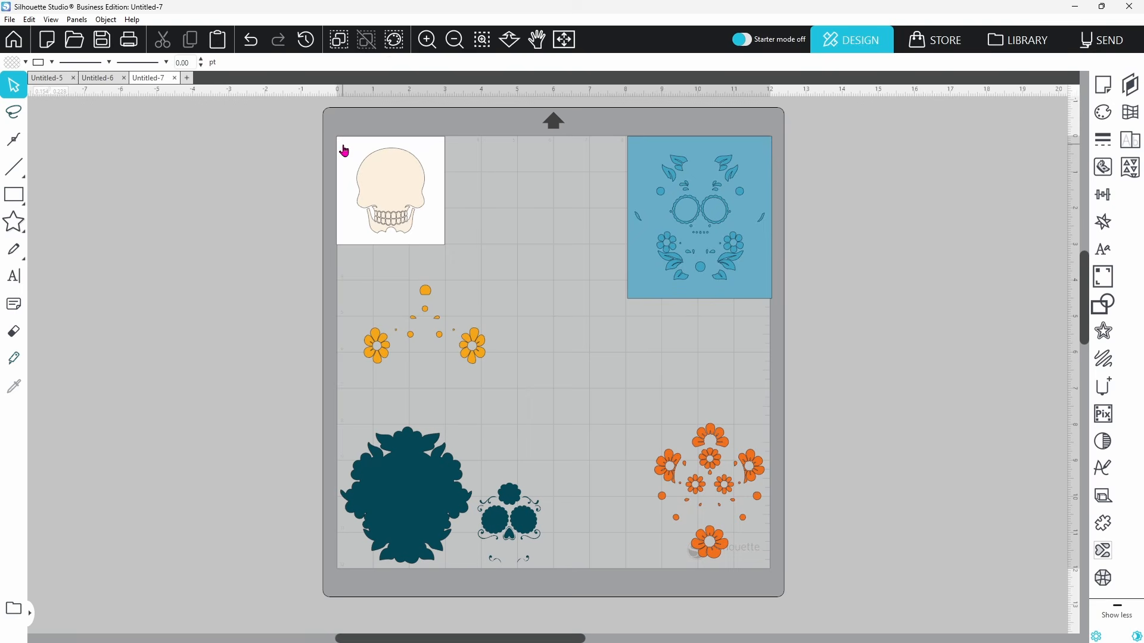
pyautogui.click(343, 151)
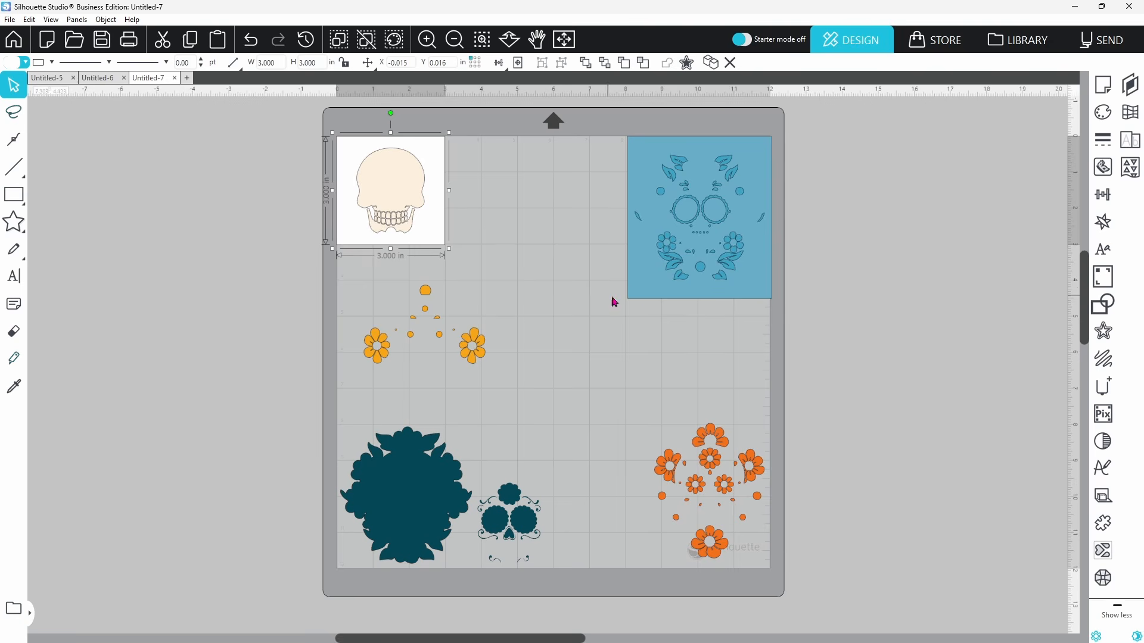
pyautogui.click(638, 294)
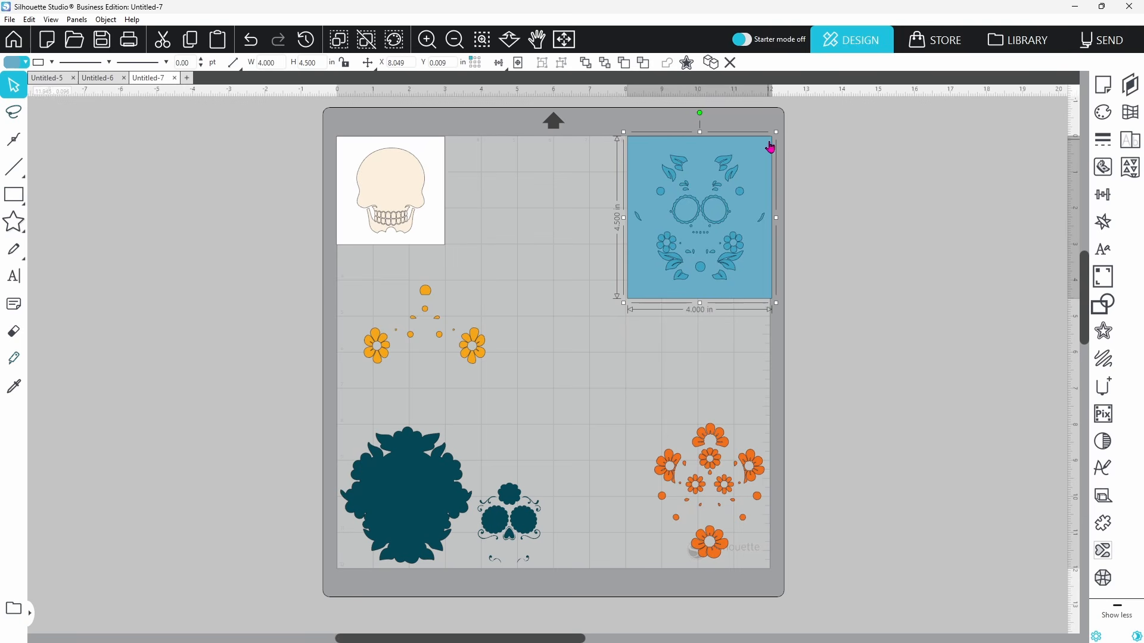
# Shift the yellow flower layer slightly left and draw a rectangle about 4.86 in wide and 3.06 in high behind it.
pyautogui.moveTo(479, 350); pyautogui.dragTo(472, 349)
pyautogui.click(413, 360)
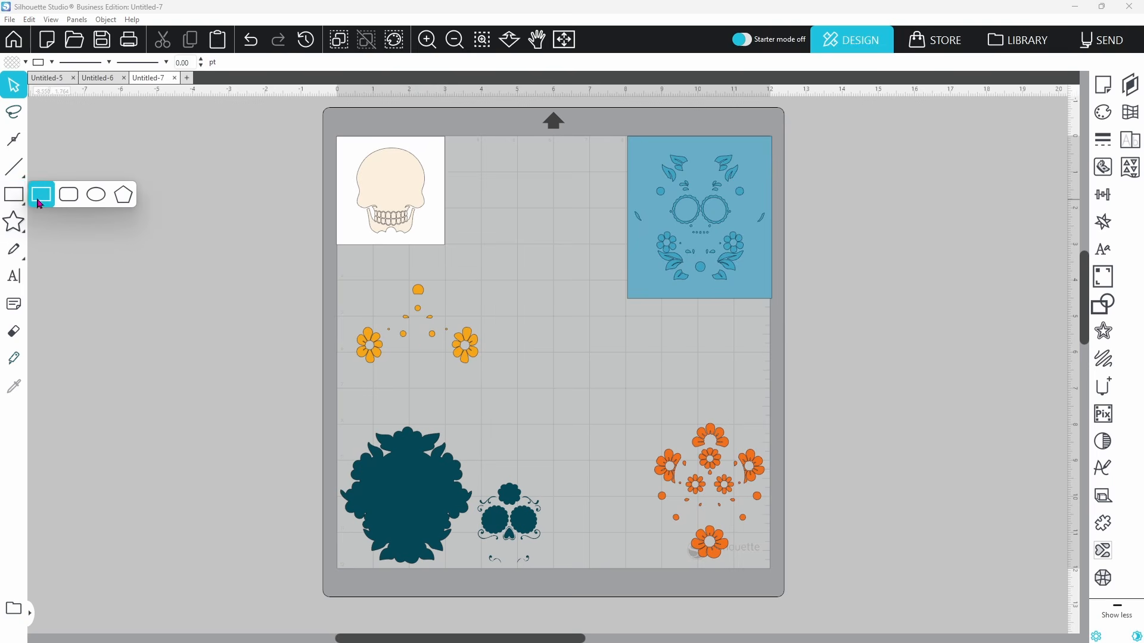
pyautogui.click(39, 203)
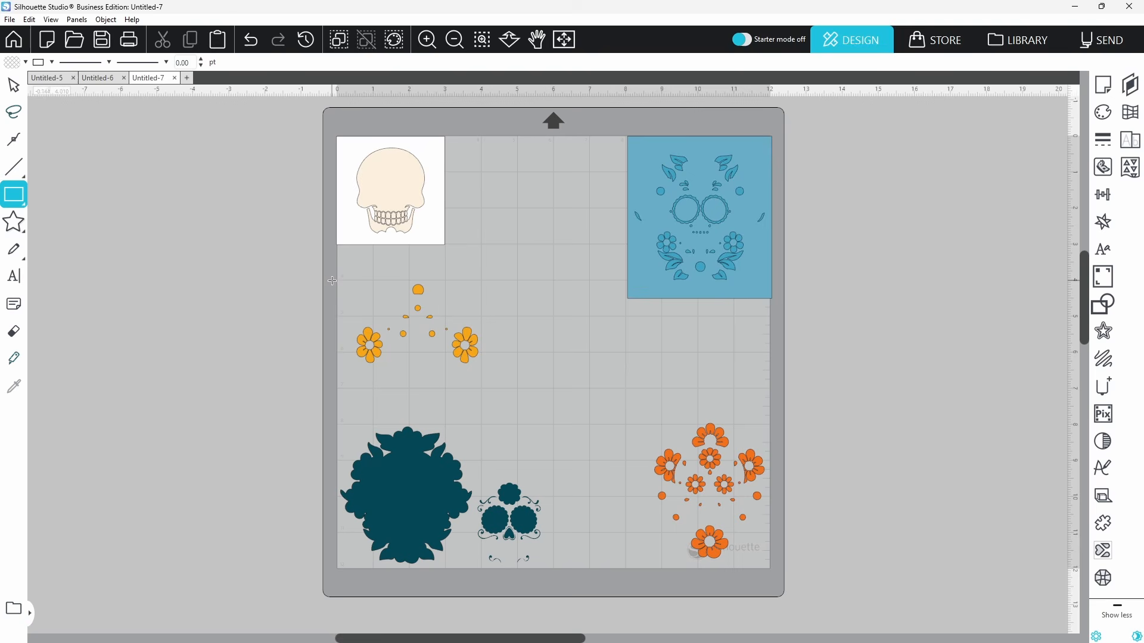
pyautogui.moveTo(337, 279); pyautogui.dragTo(515, 396)
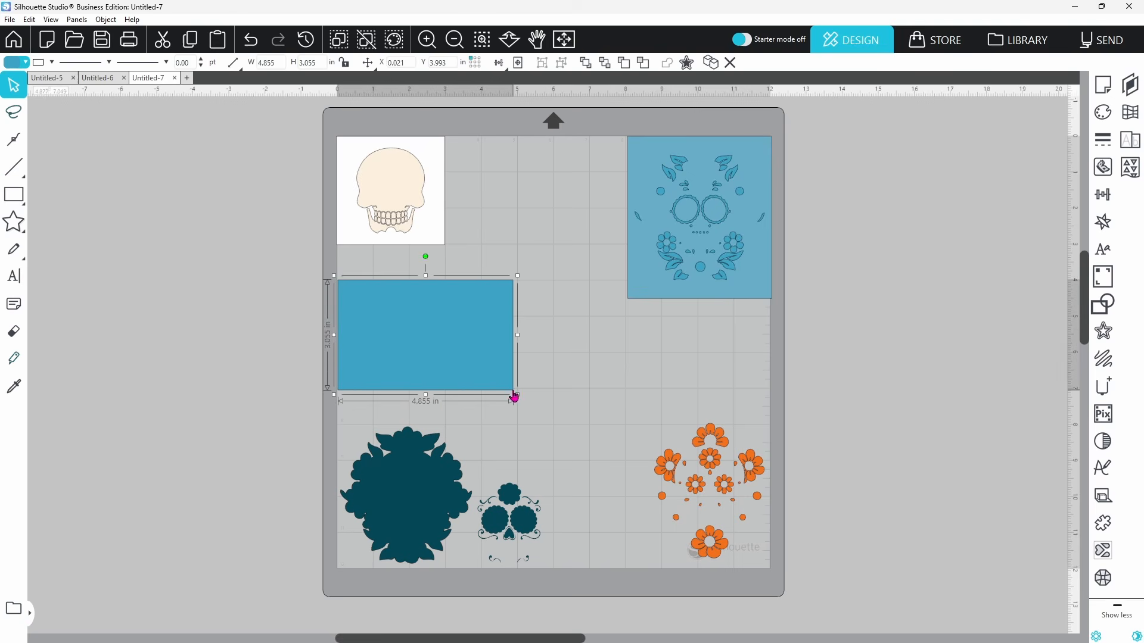
pyautogui.rightClick(439, 357)
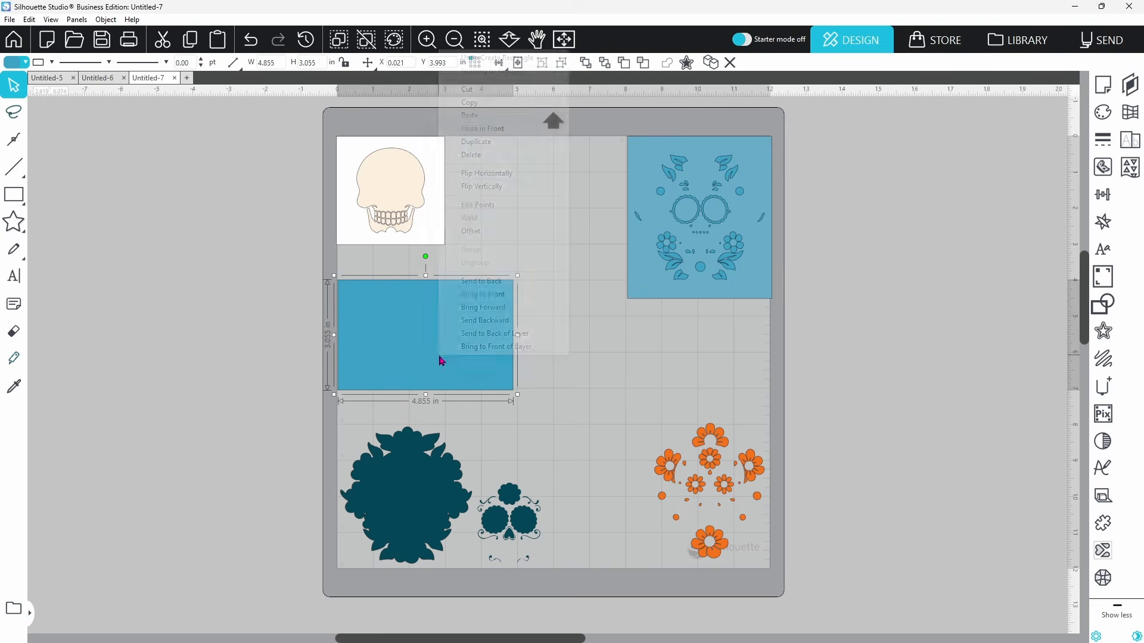
pyautogui.click(471, 284)
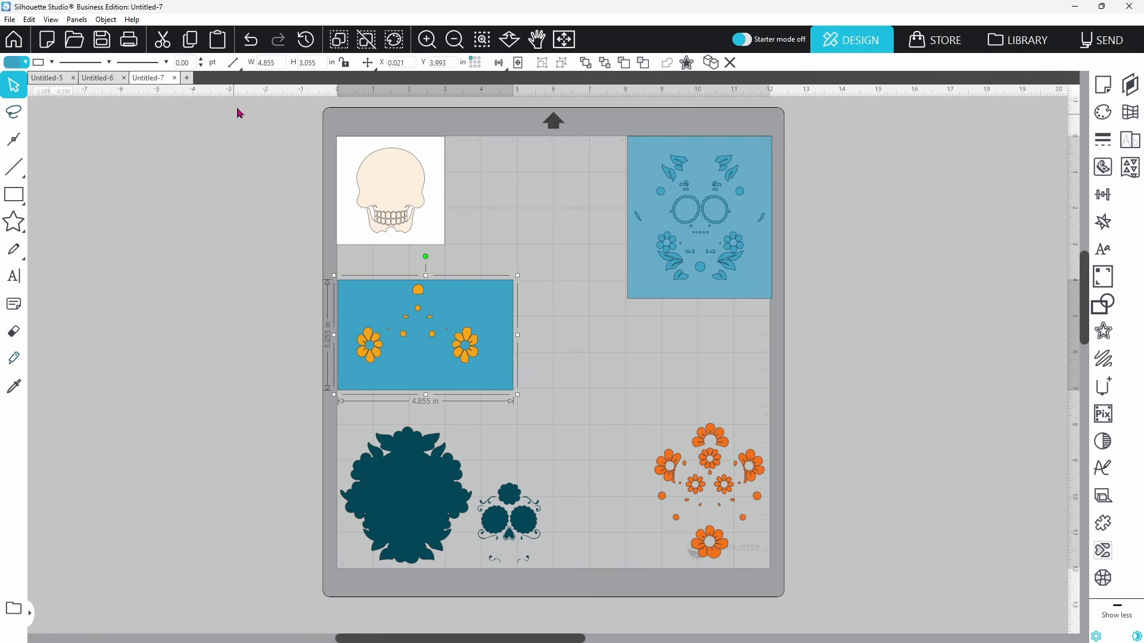
# Set the rectangle behind the yellow flower layer to 4.5 in wide and 3 in high.
pyautogui.click(318, 65)
pyautogui.write('3')
pyautogui.press('Return')
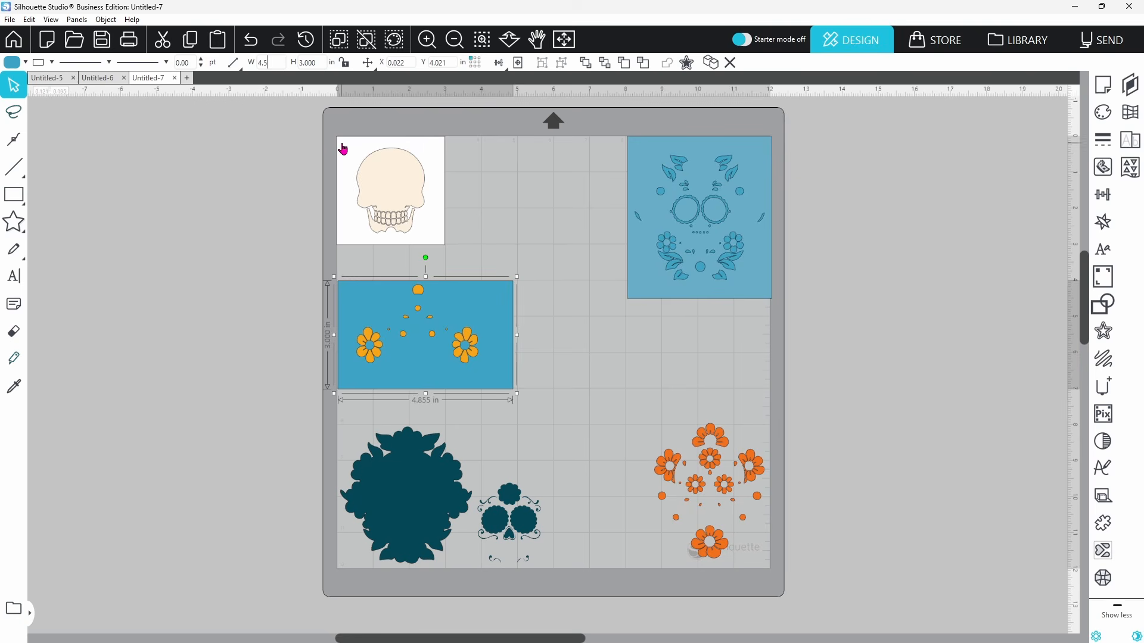
pyautogui.press('Return')
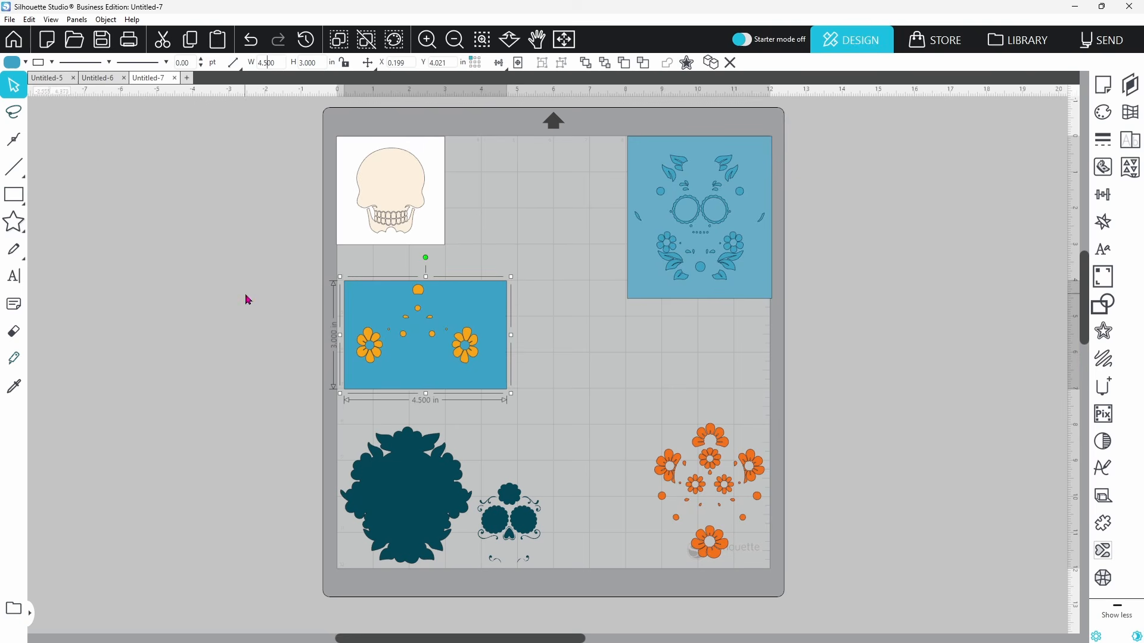
# Center the yellow flower layer on its rectangle.
pyautogui.keyDown('shift'); pyautogui.click(360, 301); pyautogui.keyUp('shift')
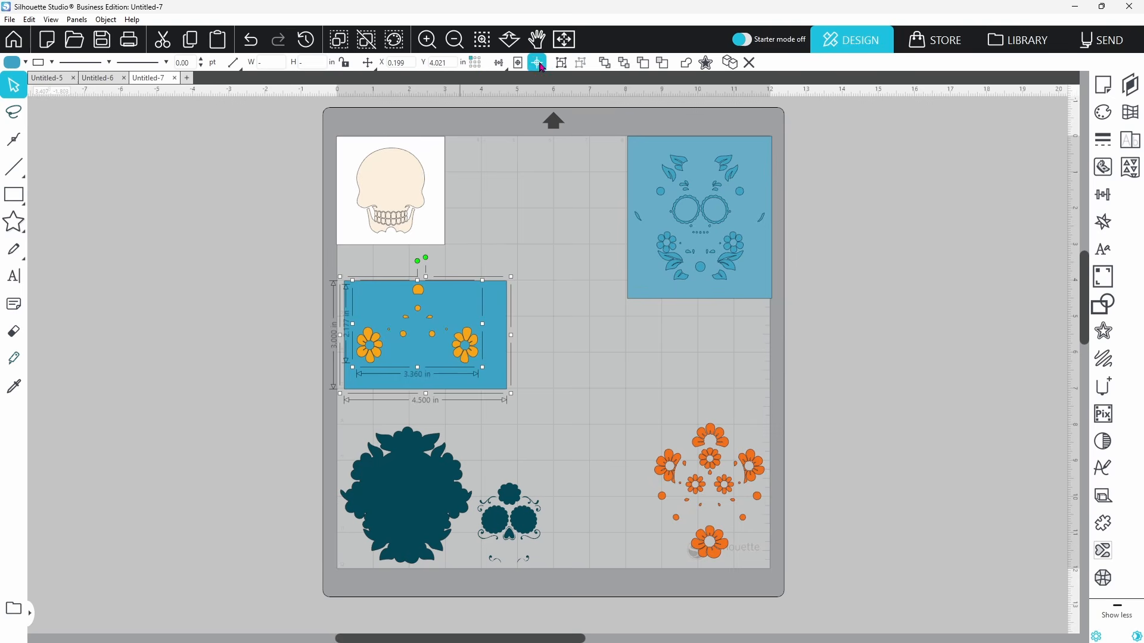
pyautogui.click(539, 64)
pyautogui.click(246, 218)
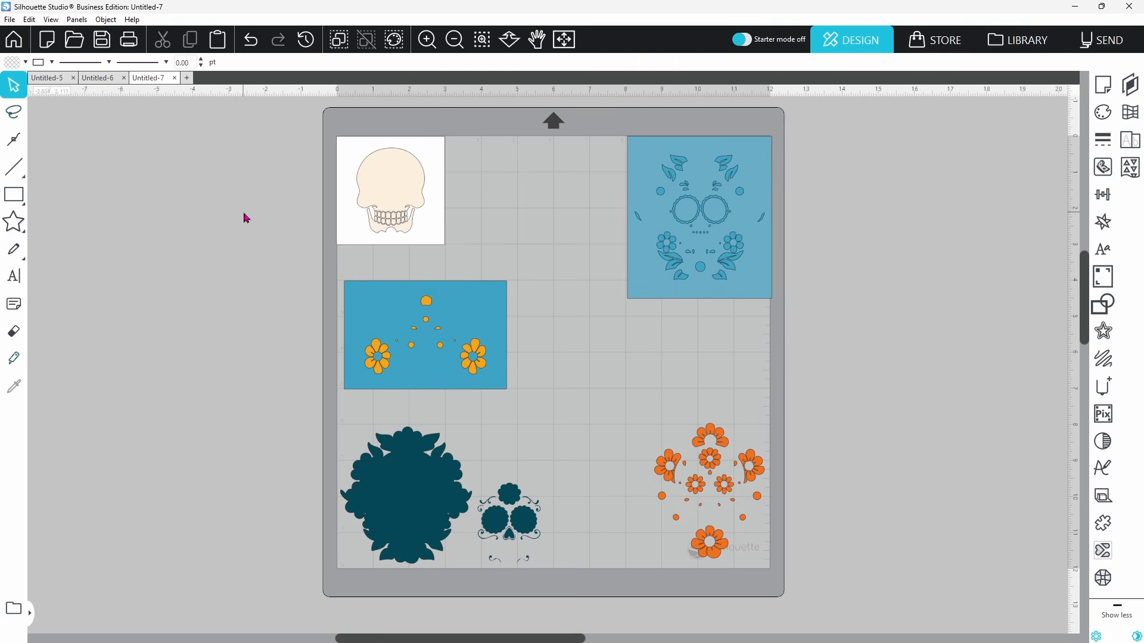
# Fill the rectangle behind the yellow layer with pale yellow and move both together against the mat grid's left edge.
pyautogui.click(345, 303)
pyautogui.click(26, 64)
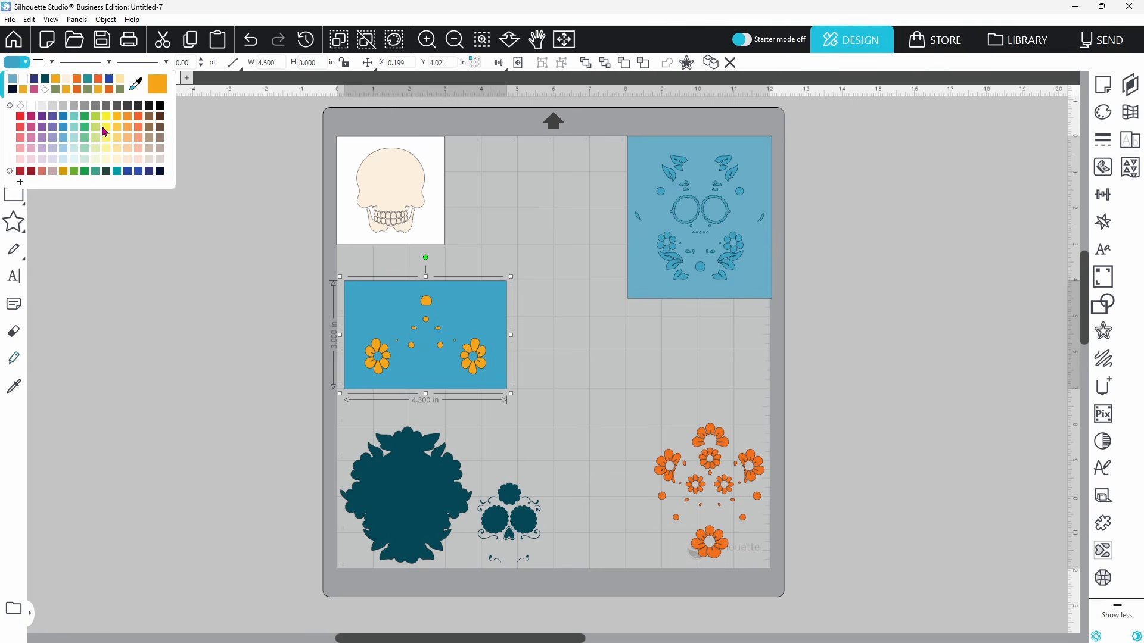
pyautogui.click(119, 154)
pyautogui.moveTo(195, 217); pyautogui.dragTo(437, 374)
pyautogui.moveTo(225, 273); pyautogui.dragTo(436, 360)
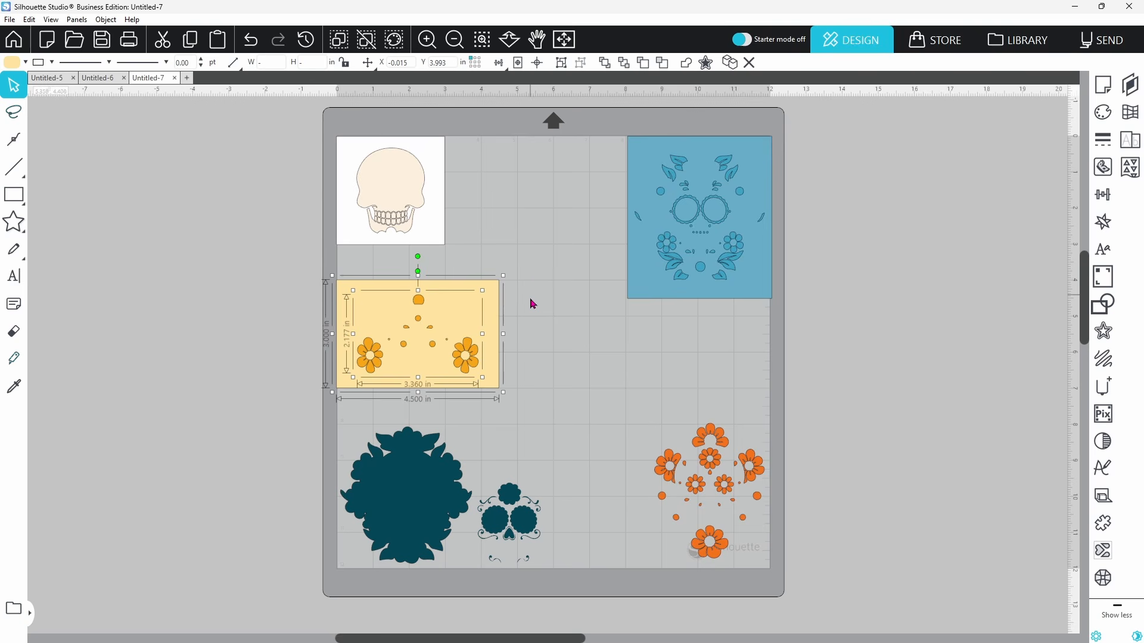
# Draw a rectangle about 6.26 in wide and 4.01 in high over the dark teal pieces and send it to the back.
pyautogui.hotkey('ctrl', 'r')
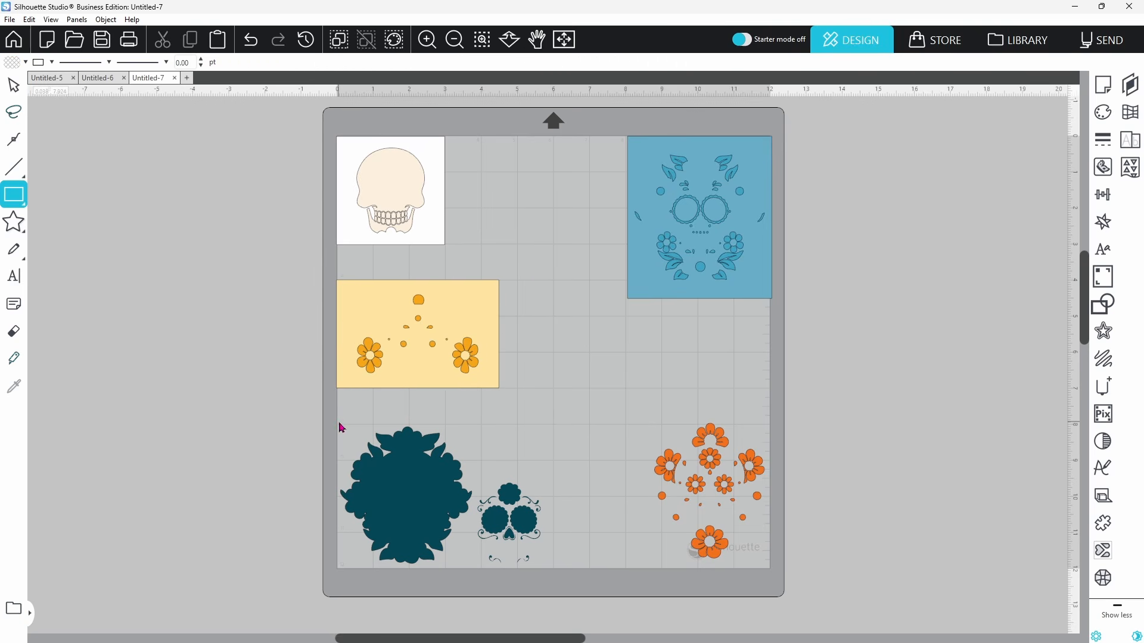
pyautogui.moveTo(339, 422)
pyautogui.mouseDown()
pyautogui.moveTo(534, 536)
pyautogui.moveTo(564, 566)
pyautogui.mouseUp()
pyautogui.rightClick(525, 532)
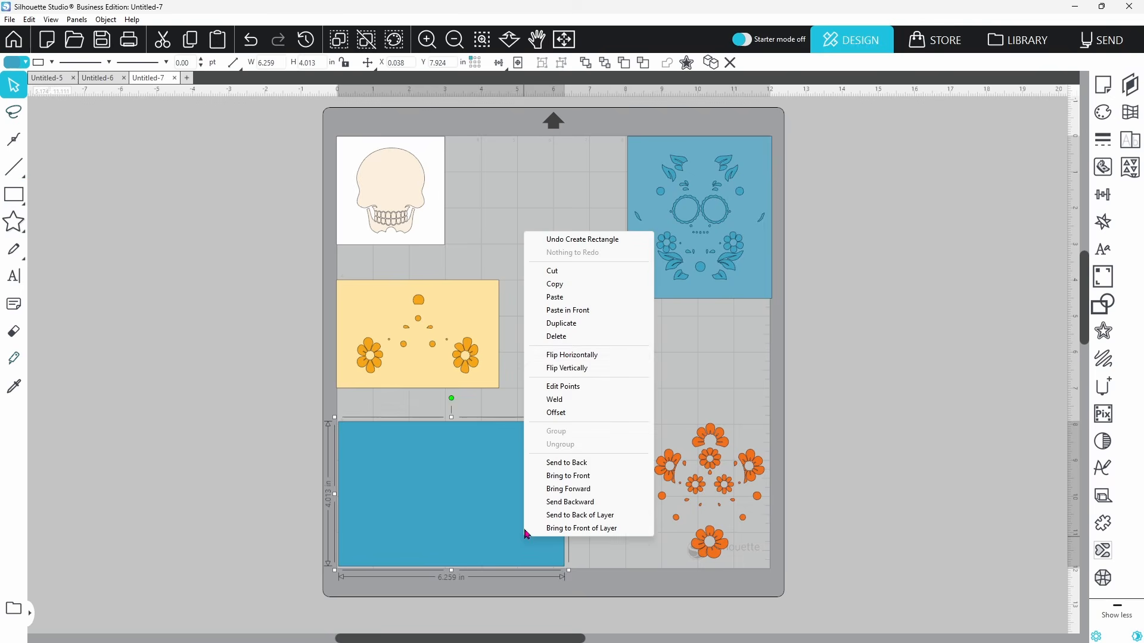
pyautogui.click(564, 463)
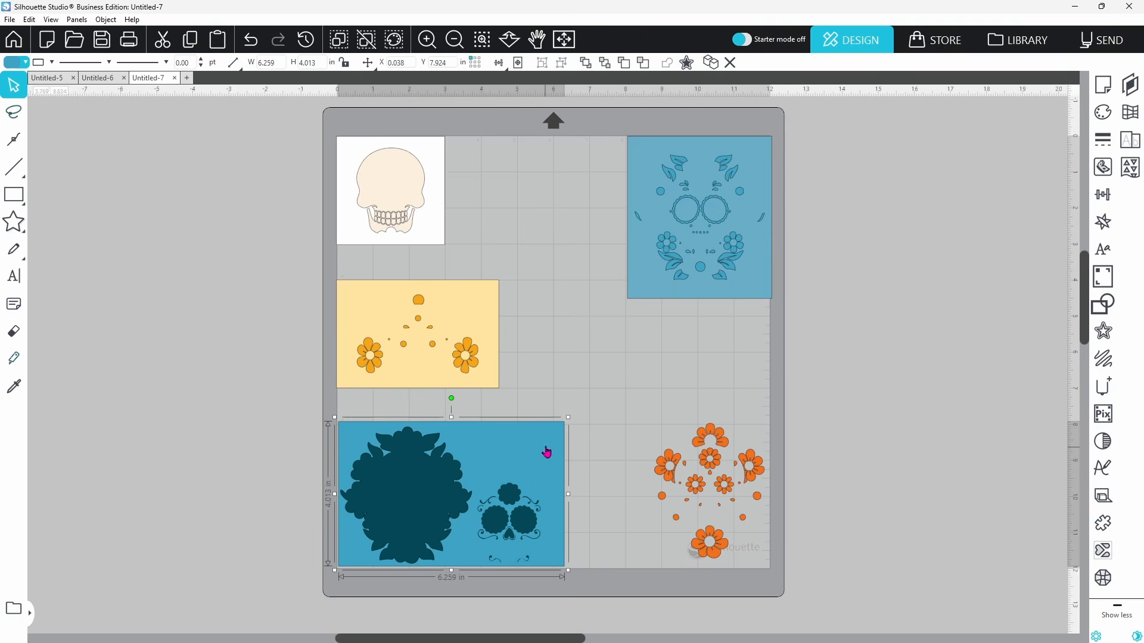
# Set the rectangle behind the dark teal pieces to 6 in wide and 4 in high and fill it with purple.
pyautogui.click(281, 62)
pyautogui.write('6')
pyautogui.press('Tab')
pyautogui.write('4')
pyautogui.press('Return')
pyautogui.click(25, 63)
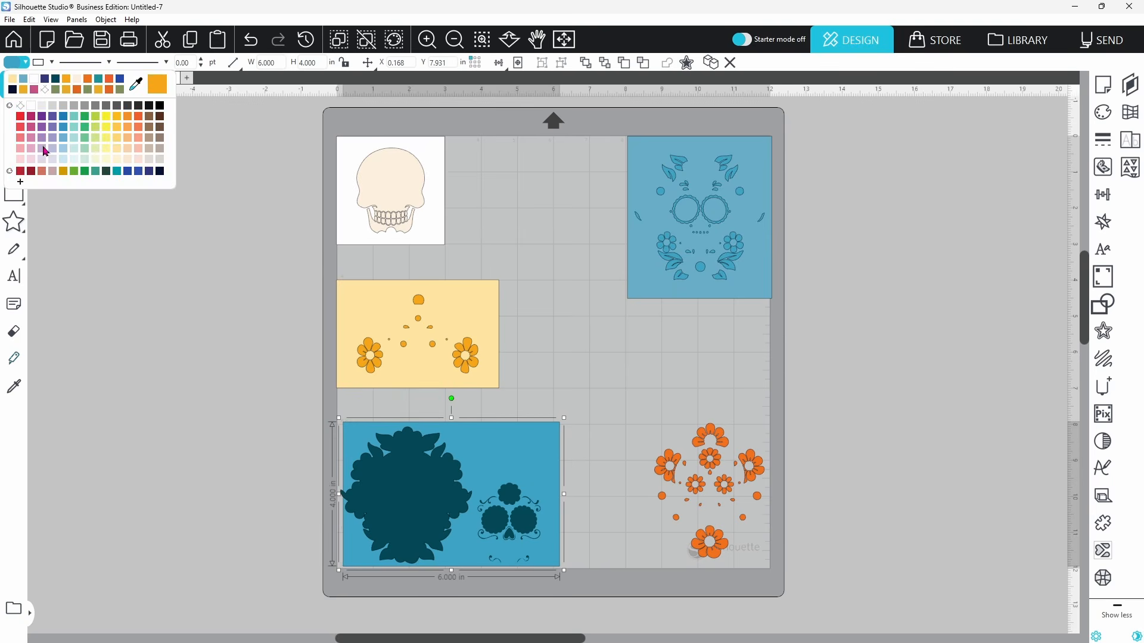
pyautogui.click(42, 143)
# Move the small teal face details slightly up and group them with the large teal silhouette.
pyautogui.moveTo(493, 517); pyautogui.dragTo(490, 497)
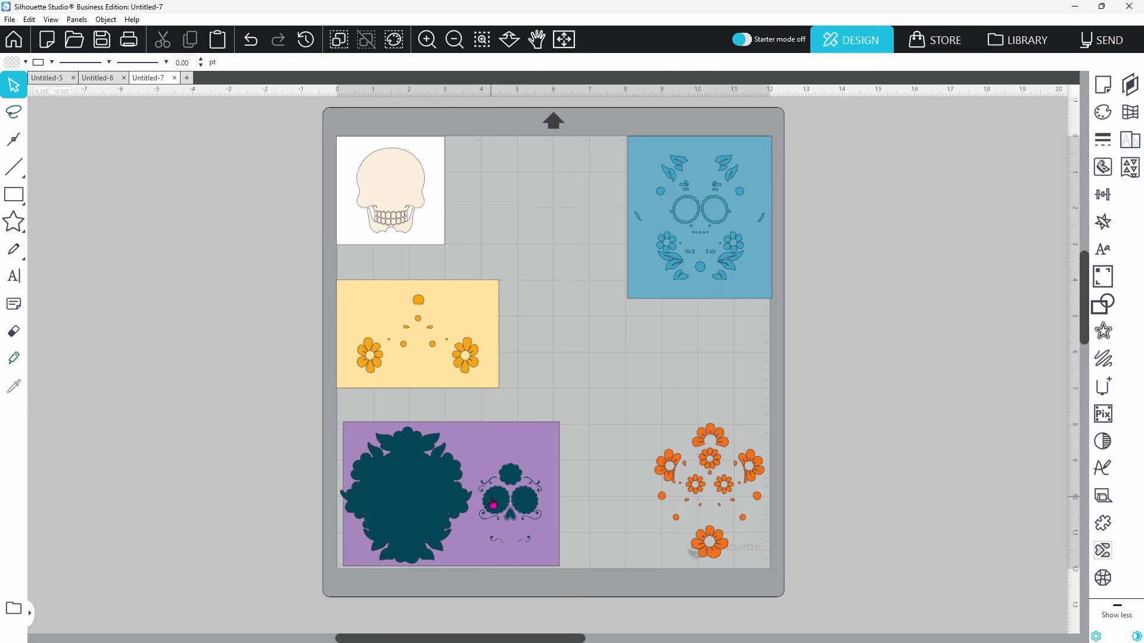
pyautogui.click(426, 504)
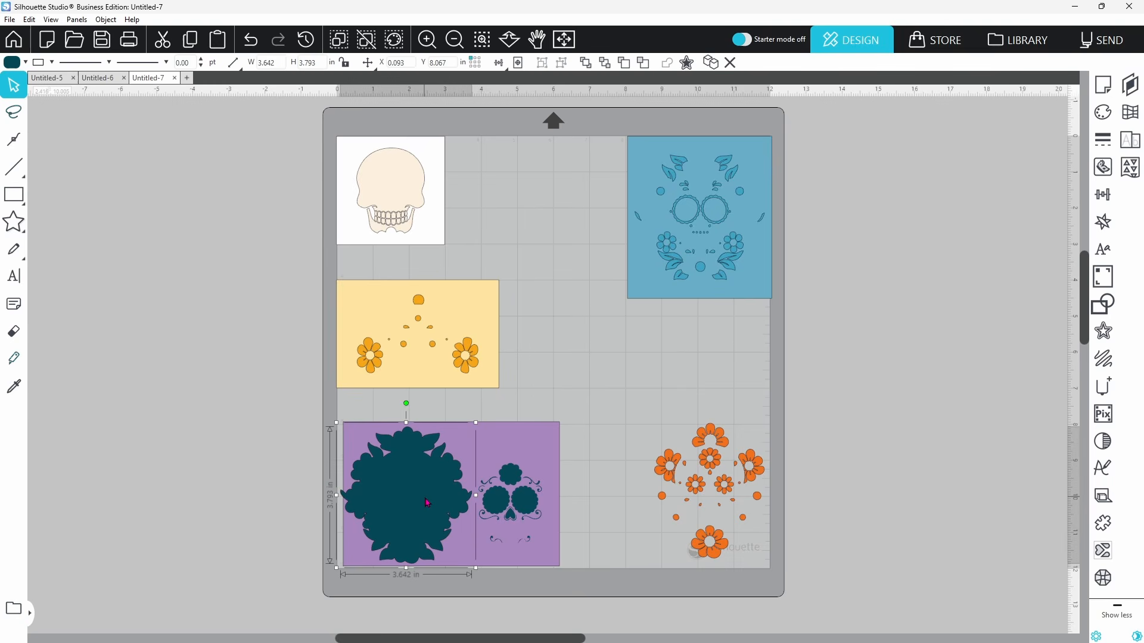
pyautogui.keyDown('shift'); pyautogui.click(499, 507); pyautogui.keyUp('shift')
pyautogui.rightClick(498, 506)
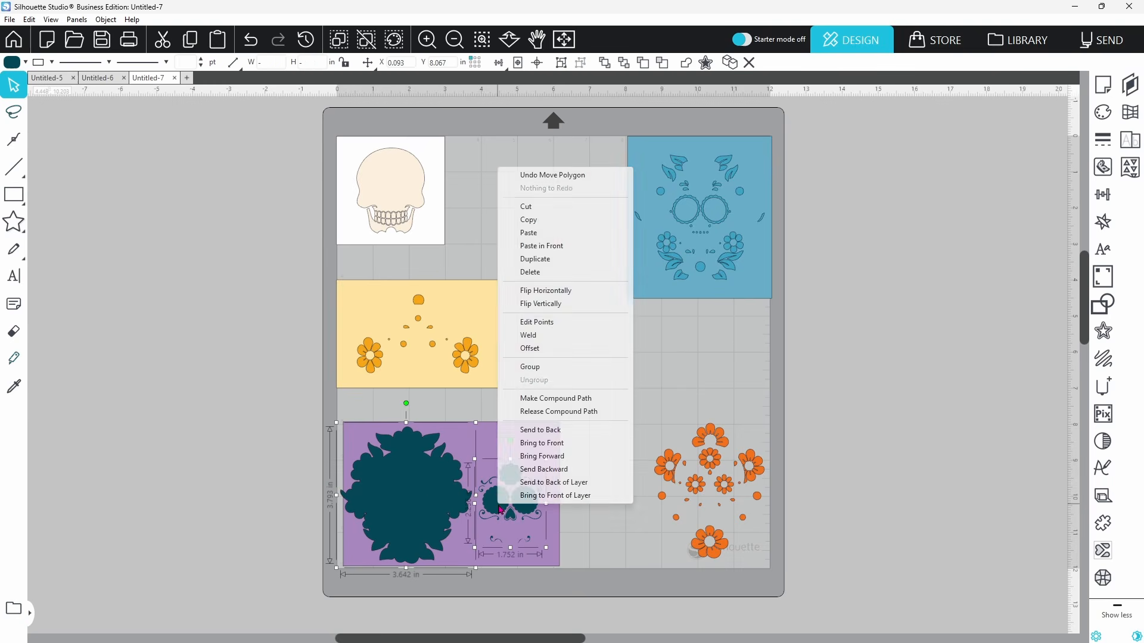
pyautogui.click(529, 366)
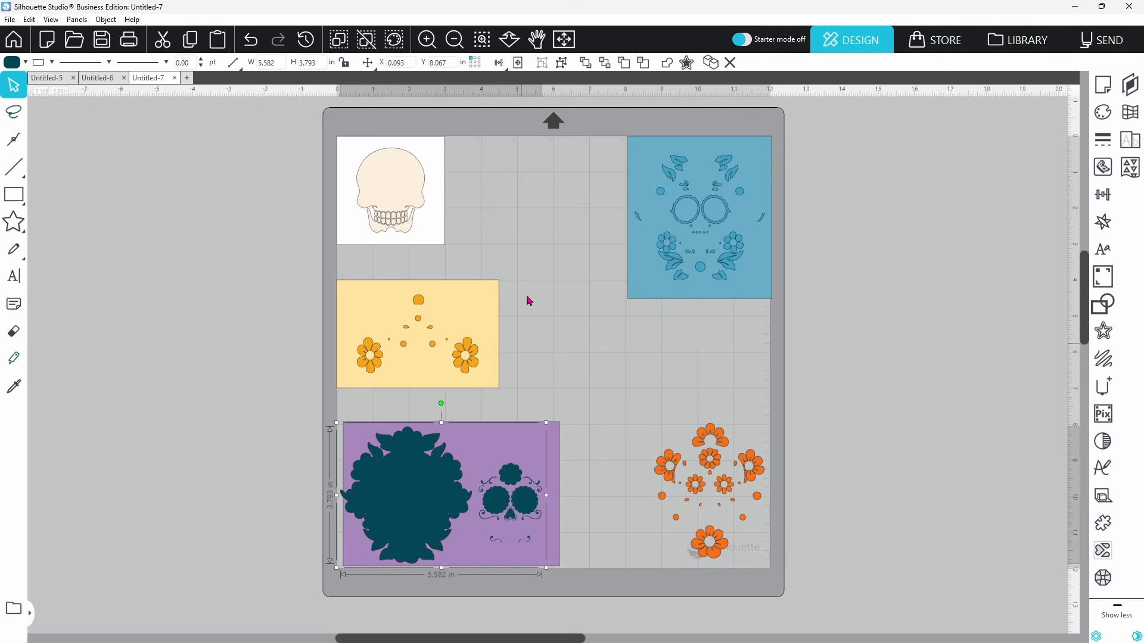
# Center the teal group on the purple rectangle and move both together into the mat grid's lower-left corner.
pyautogui.click(538, 63)
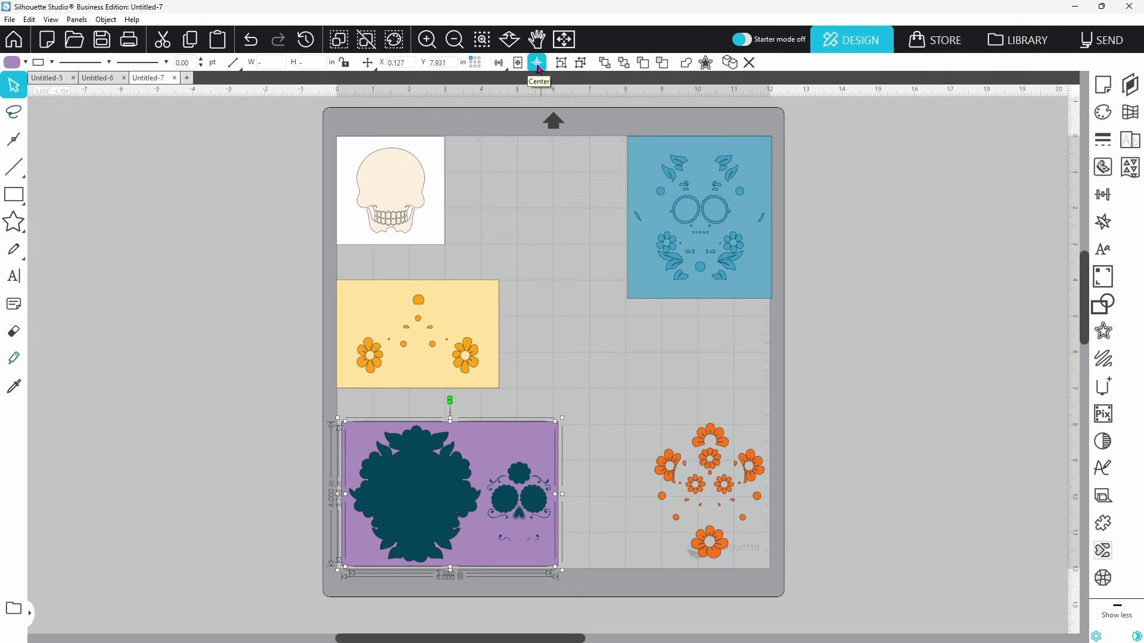
pyautogui.click(197, 439)
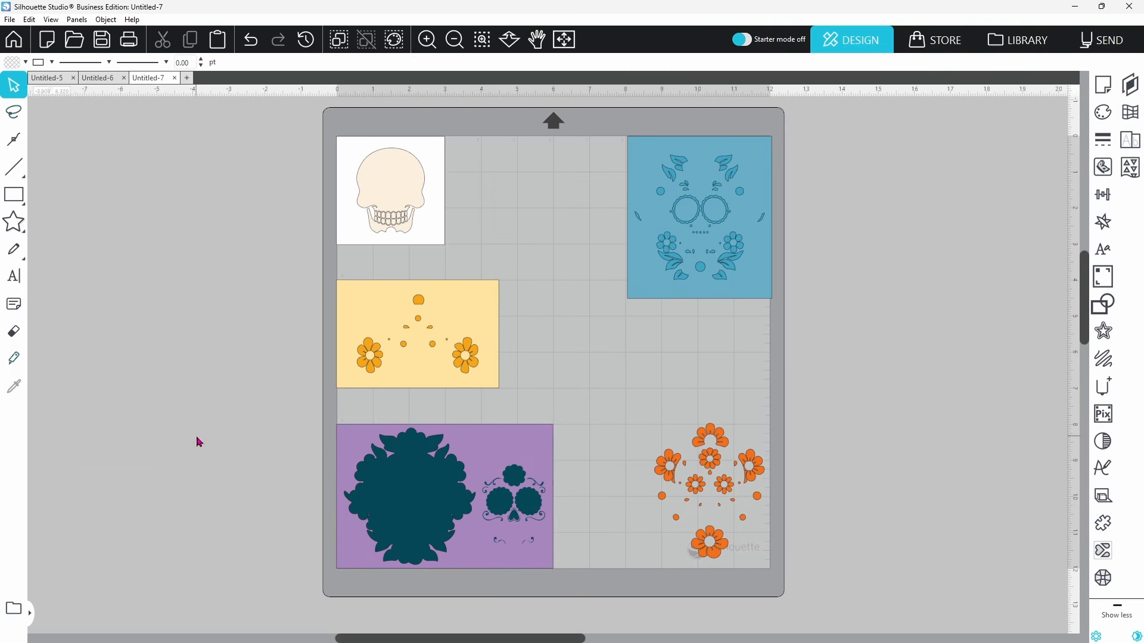
# Draw a rectangle about 3.78 in wide and 4.54 in high over the orange flower layer and send it to the back.
pyautogui.click(14, 195)
pyautogui.moveTo(634, 405); pyautogui.dragTo(771, 569)
pyautogui.rightClick(749, 551)
pyautogui.click(789, 473)
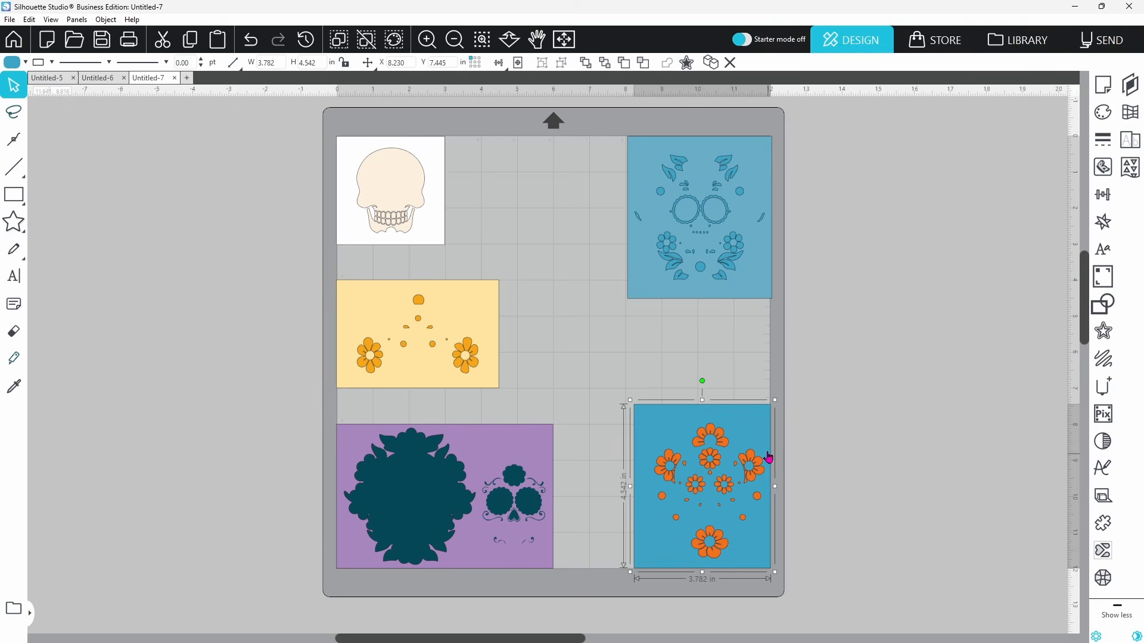
# Set the rectangle behind the orange layer to 3.5 in wide and 4.5 in high and center the layer on it.
pyautogui.doubleClick(280, 60)
pyautogui.write('3.5')
pyautogui.press('Return')
pyautogui.doubleClick(317, 63)
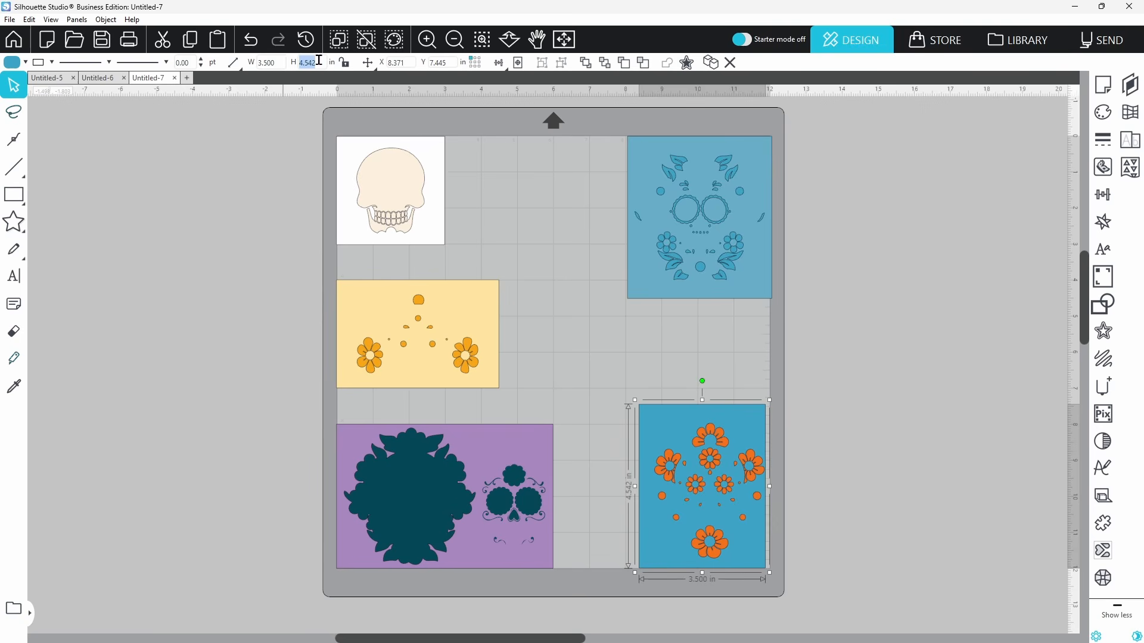
pyautogui.write('4.5')
pyautogui.press('Return')
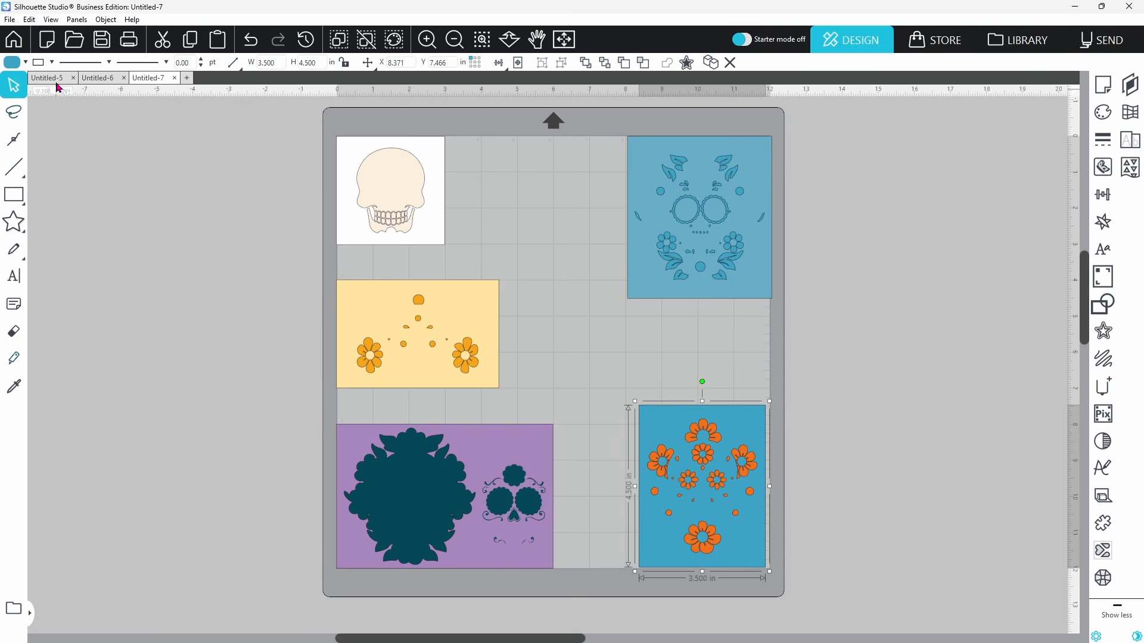
# Fill the rectangle behind the orange layer with golden yellow and move both together into the mat grid's lower-right corner.
pyautogui.click(14, 62)
pyautogui.click(79, 81)
pyautogui.click(854, 473)
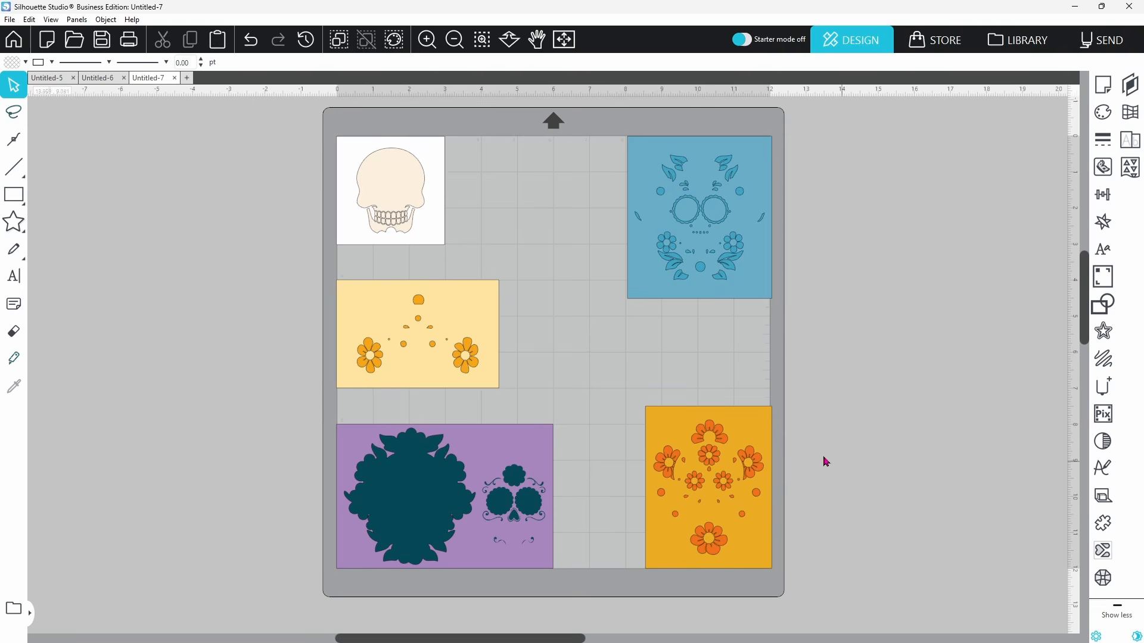
# Check the dimensions of the white square and of the rectangle behind the light blue layer.
pyautogui.click(433, 232)
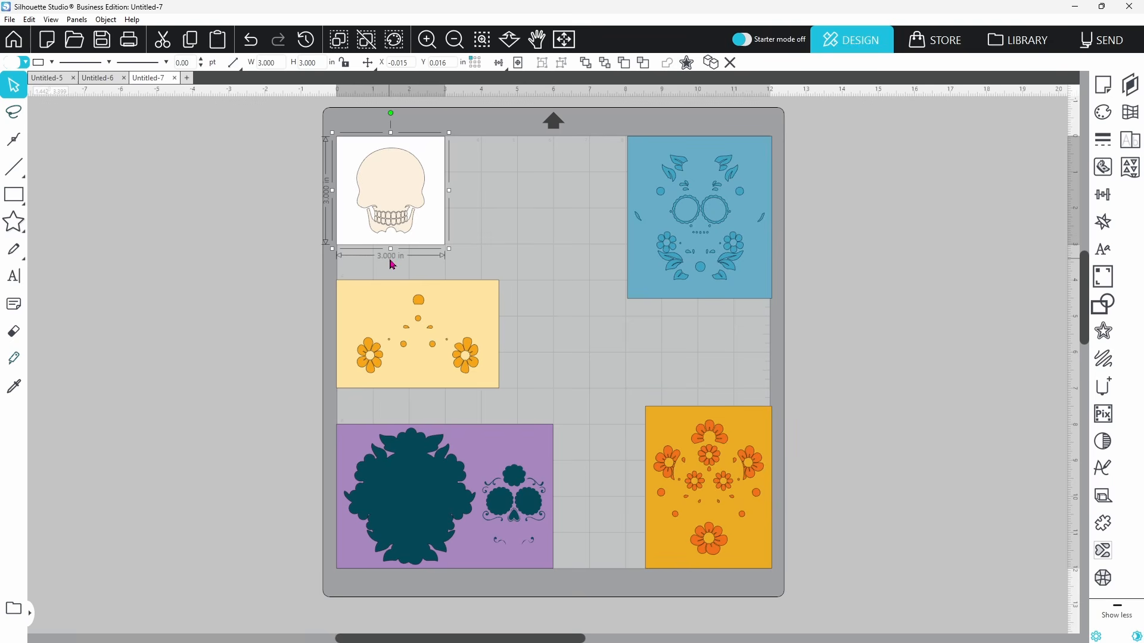
pyautogui.click(635, 289)
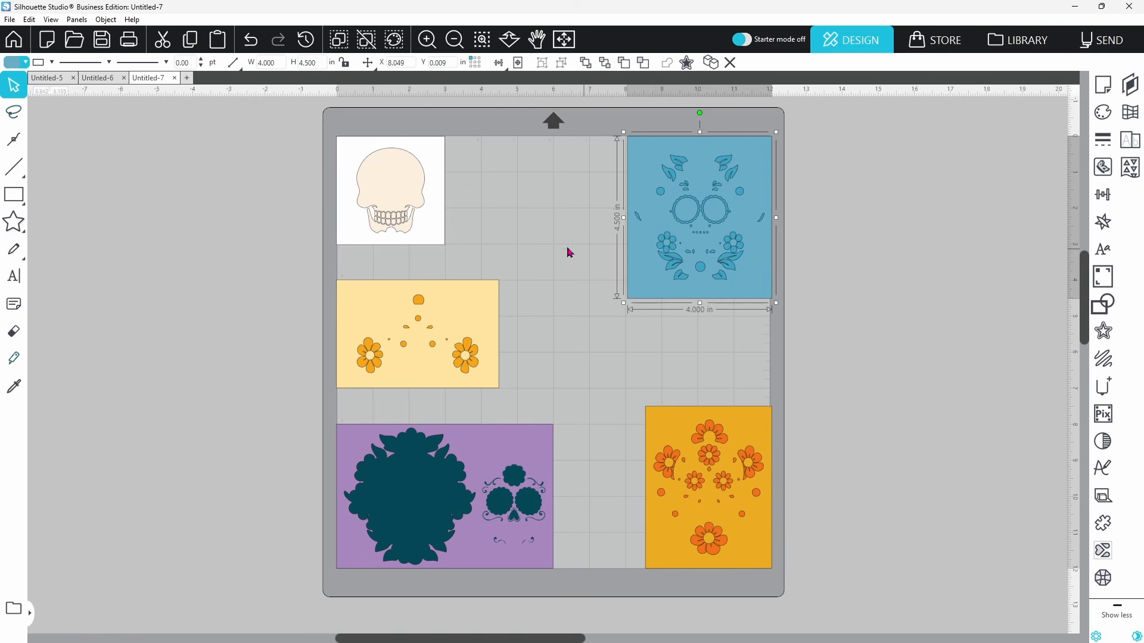
pyautogui.click(562, 291)
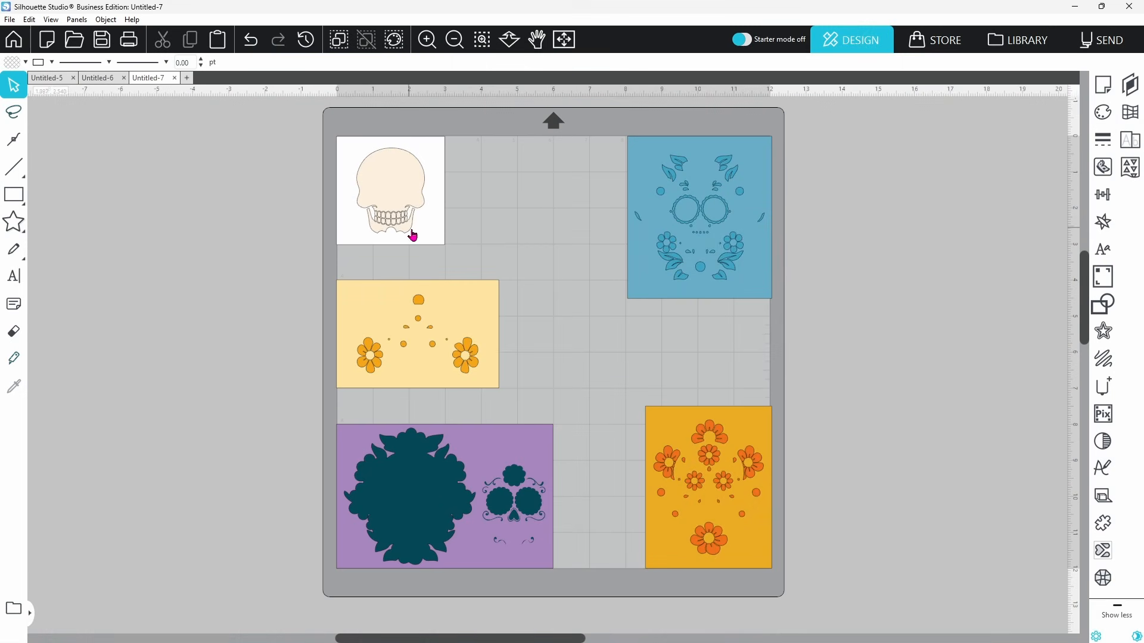
# Move all five coloured material rectangles off the cutting mat, leaving only the design layers on it.
pyautogui.moveTo(430, 245); pyautogui.dragTo(271, 234)
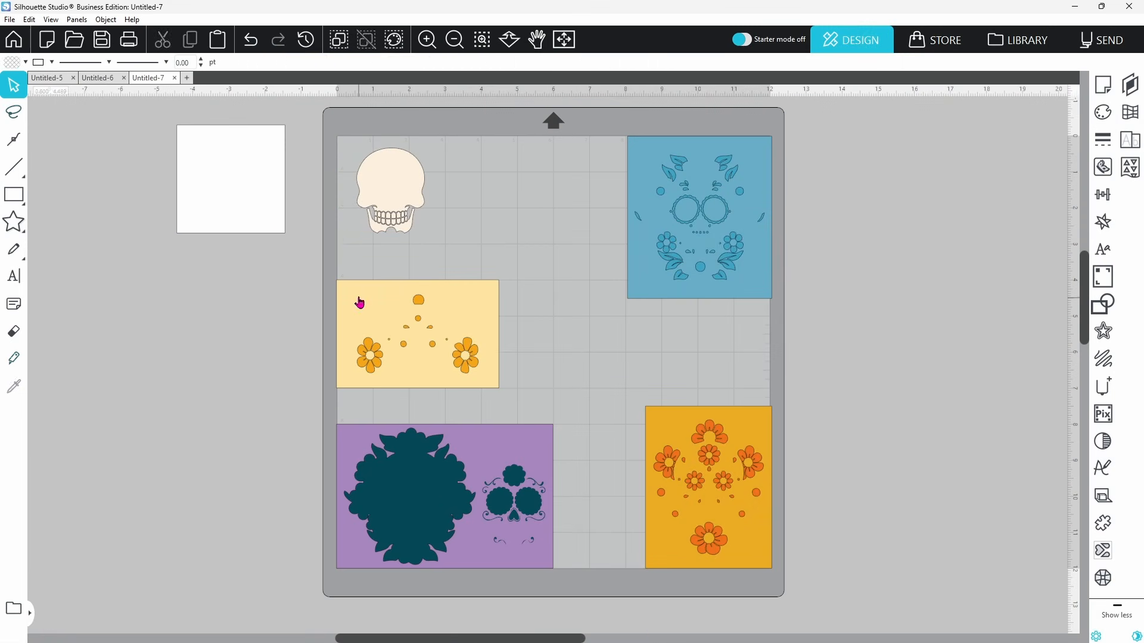
pyautogui.moveTo(359, 300); pyautogui.dragTo(151, 260)
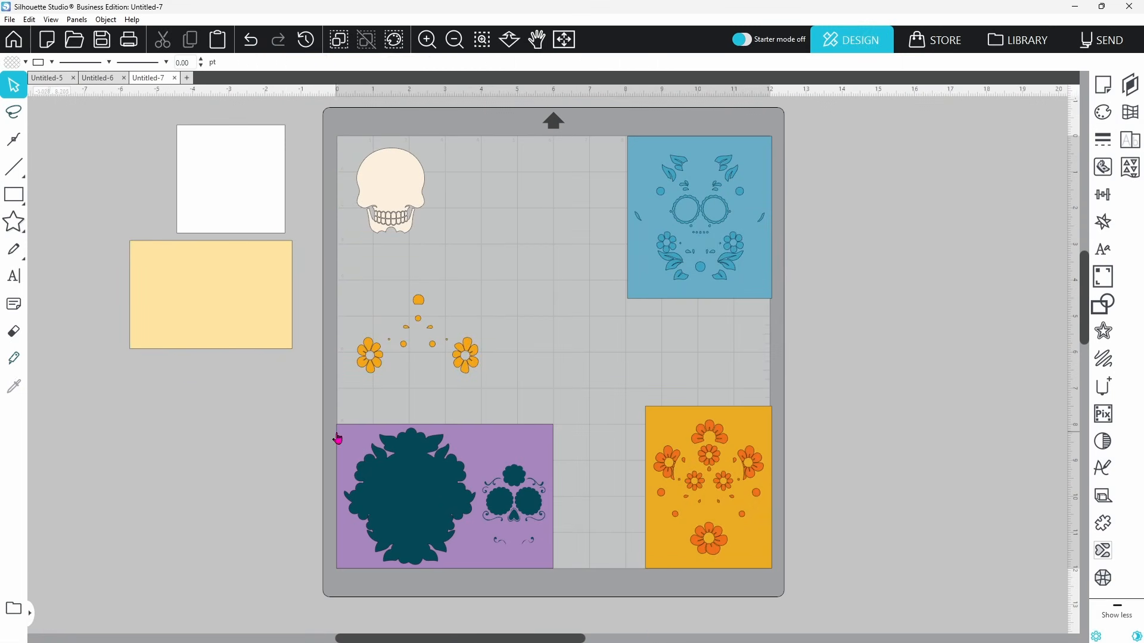
pyautogui.moveTo(336, 438); pyautogui.dragTo(84, 373)
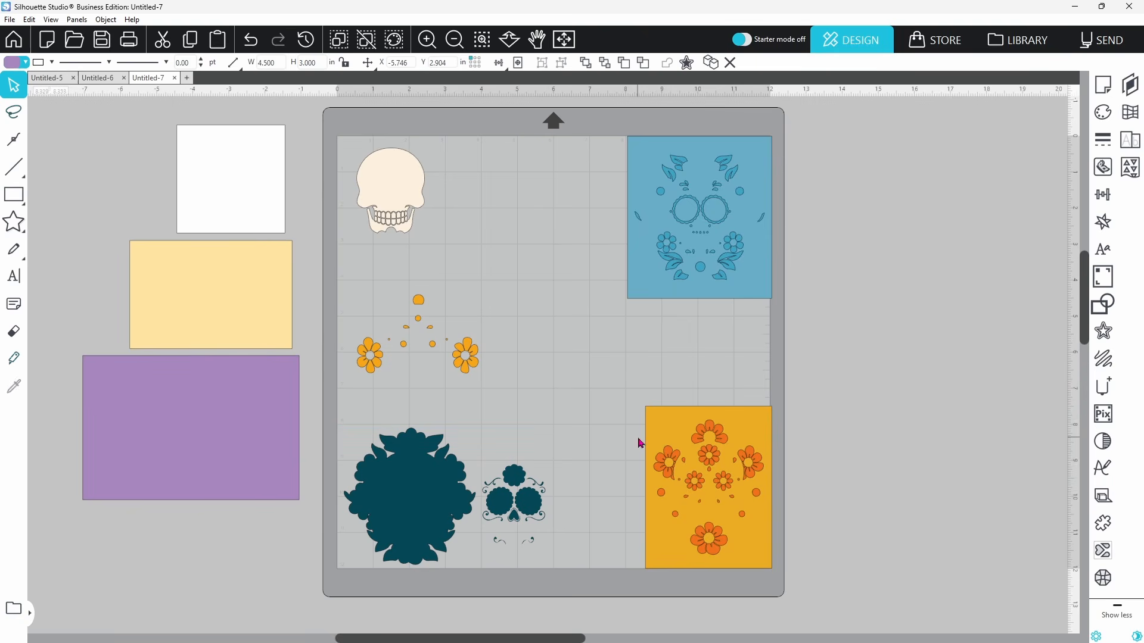
pyautogui.moveTo(647, 426); pyautogui.dragTo(54, 138)
pyautogui.moveTo(636, 291); pyautogui.dragTo(45, 373)
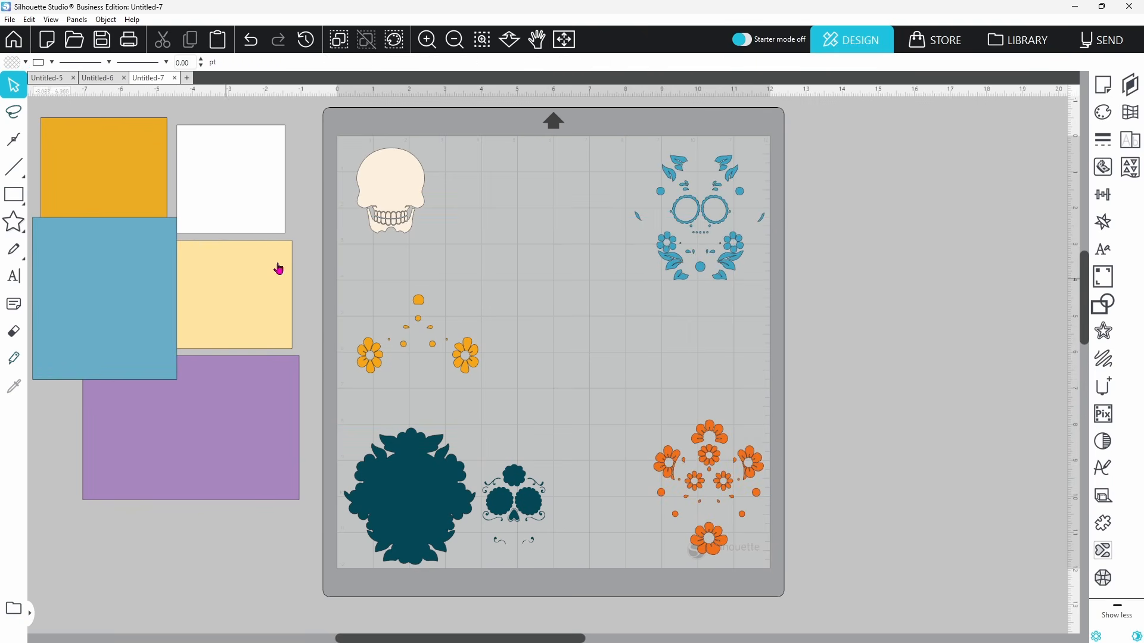
# Open the cut setup for sending the arranged design layers to the cutter.
pyautogui.click(1100, 48)
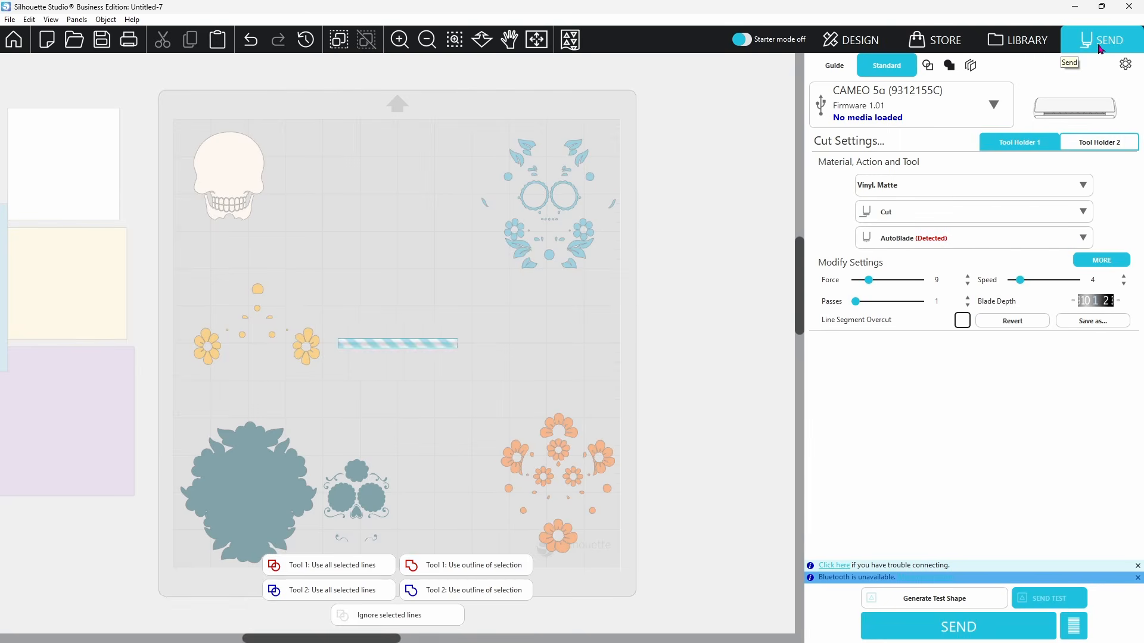